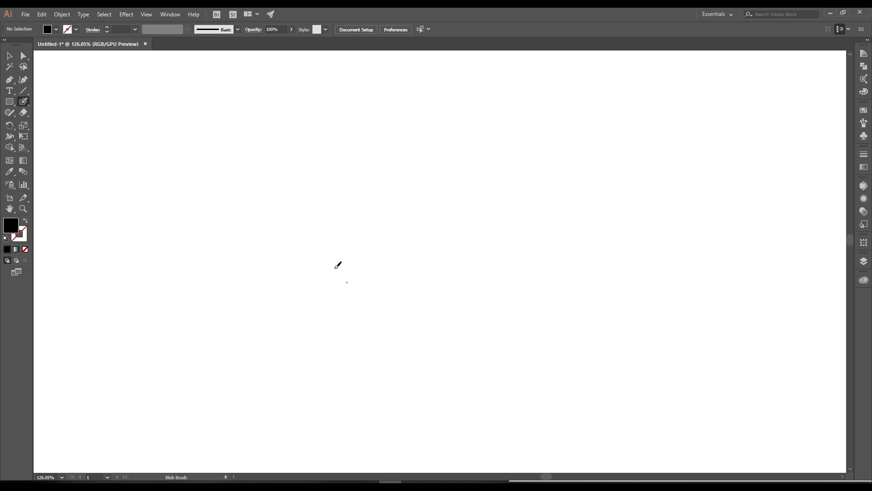
- Sketch the left outline of a curved tree trunk with short brush strokes, from the base up to the first branch
mouse_move(330, 264)
left_mouse_down()
mouse_move(348, 323)
mouse_move(340, 338)
left_mouse_up()
left_click_drag(335, 328, 341, 334)
left_click_drag(334, 295, 338, 316)
left_click(331, 265)
mouse_move(330, 272)
left_mouse_down()
mouse_move(334, 300)
mouse_move(333, 254)
left_mouse_up()
left_click_drag(331, 261, 337, 238)
left_click_drag(337, 234, 322, 284)
left_click_drag(326, 285, 357, 241)
left_click_drag(356, 232, 347, 233)
mouse_move(301, 173)
left_mouse_down()
mouse_move(359, 242)
mouse_move(363, 286)
left_mouse_up()
left_click_drag(353, 231, 355, 255)
left_click_drag(341, 212, 349, 231)
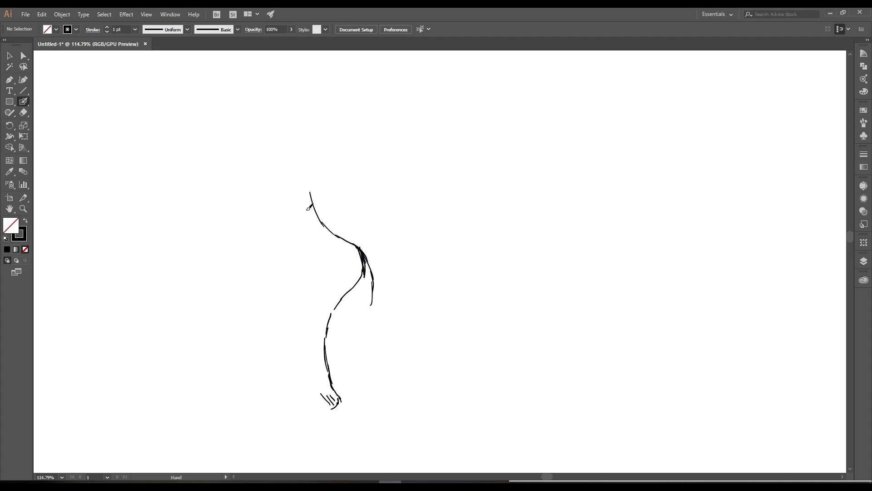
- Outline the upper-left branch and the forked central branch above the trunk
mouse_move(309, 186)
left_mouse_down()
mouse_move(281, 166)
mouse_move(302, 181)
left_mouse_up()
mouse_move(289, 167)
left_mouse_down()
mouse_move(332, 214)
mouse_move(356, 202)
mouse_move(362, 169)
left_mouse_up()
mouse_move(325, 144)
left_mouse_down()
mouse_move(359, 174)
mouse_move(373, 167)
mouse_move(394, 120)
mouse_move(376, 158)
left_mouse_up()
- Sketch the right edge of the trunk down to where it flares into a root
left_click_drag(377, 156, 366, 195)
mouse_move(367, 193)
left_mouse_down()
mouse_move(384, 234)
mouse_move(351, 235)
mouse_move(384, 266)
mouse_move(362, 305)
mouse_move(369, 341)
mouse_move(376, 335)
mouse_move(395, 361)
left_mouse_up()
left_click_drag(383, 349, 399, 358)
left_click_drag(397, 360, 425, 359)
- Draw short grass strokes at the left base and extend the root outward along the ground to the right
left_click_drag(354, 377, 385, 350)
left_click_drag(332, 350, 355, 365)
left_click_drag(347, 350, 332, 361)
mouse_move(323, 350)
left_mouse_down()
mouse_move(362, 365)
mouse_move(349, 367)
left_mouse_up()
mouse_move(360, 352)
left_mouse_down()
mouse_move(414, 359)
mouse_move(404, 369)
mouse_move(449, 352)
mouse_move(466, 358)
left_mouse_up()
mouse_move(453, 329)
left_mouse_down()
mouse_move(470, 348)
mouse_move(534, 358)
left_mouse_up()
left_click_drag(523, 355, 485, 370)
left_click_drag(414, 337, 410, 341)
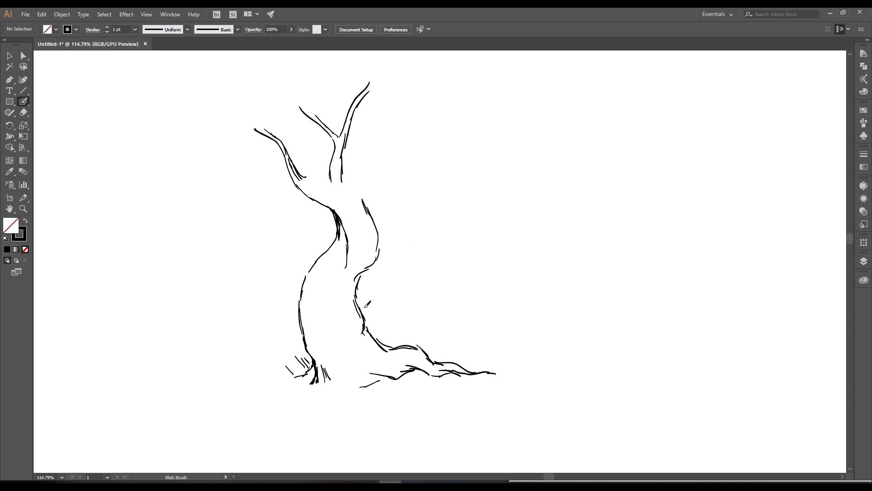
- Reinforce the right trunk edge and sketch the upper-right branch with a small fork at its end
left_click_drag(363, 269, 356, 287)
mouse_move(375, 264)
left_mouse_down()
mouse_move(375, 177)
mouse_move(360, 181)
mouse_move(395, 167)
left_mouse_up()
mouse_move(357, 177)
left_mouse_down()
mouse_move(401, 160)
mouse_move(402, 215)
mouse_move(419, 184)
left_mouse_up()
left_click_drag(439, 146, 420, 171)
- Select all the tree strokes and scale the whole sketch down
scroll(420, 171, "down", 3)
key("v")
key("ctrl+a")
left_click_drag(435, 374, 353, 267)
left_click(329, 221)
- Return to the Blob Brush with a black stroke and no fill, and extend the central branch with a side twig and a curved tip
scroll(329, 220, "up", 3)
key("shift+b")
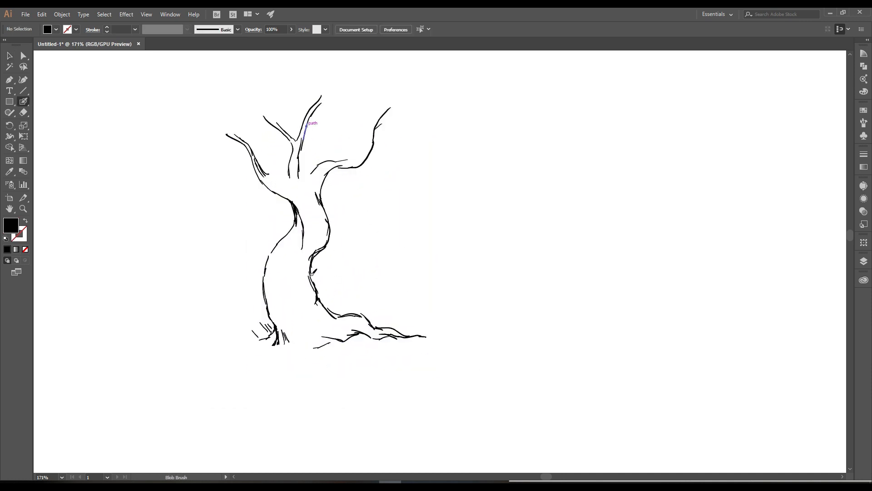
key("shift+x")
scroll(316, 210, "up", 2)
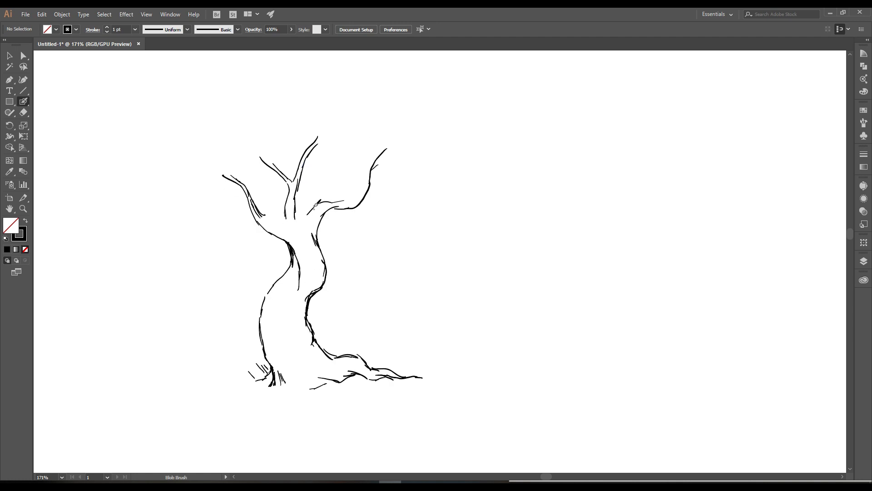
mouse_move(296, 209)
left_mouse_down()
mouse_move(299, 223)
mouse_move(304, 187)
mouse_move(334, 147)
left_mouse_up()
left_click_drag(344, 148, 347, 146)
mouse_move(308, 181)
left_mouse_down()
mouse_move(298, 190)
mouse_move(321, 164)
mouse_move(318, 108)
left_mouse_up()
scroll(299, 186, "up", 1)
left_click_drag(325, 145, 329, 134)
left_click_drag(333, 146, 327, 152)
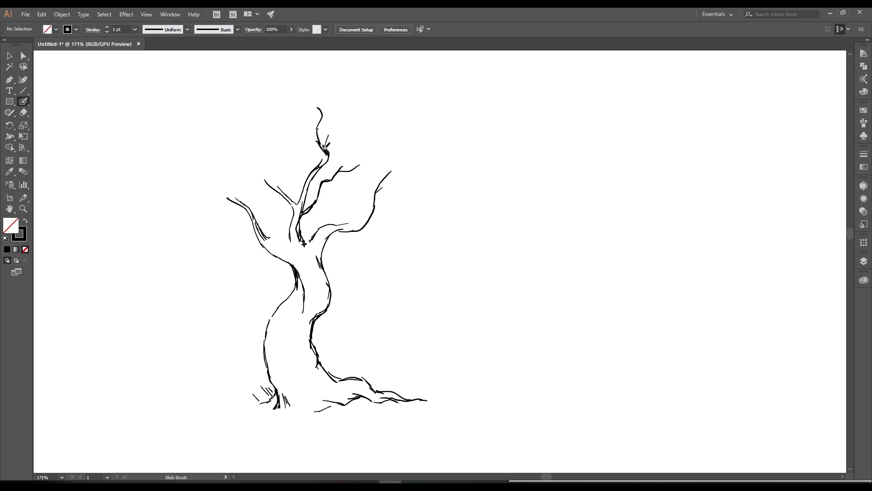
- Extend the left arm of the central fork upward with thin forked twigs
mouse_move(295, 198)
left_mouse_down()
mouse_move(244, 156)
mouse_move(263, 167)
left_mouse_up()
left_click_drag(264, 163, 256, 124)
left_click_drag(265, 136, 282, 93)
- Lengthen the upper-right branch and draw a long lower-right branch with a rising offshoot and forked tip
mouse_move(361, 230)
left_mouse_down()
mouse_move(398, 211)
mouse_move(432, 213)
left_mouse_up()
scroll(332, 233, "down", 2)
mouse_move(328, 247)
left_mouse_down()
mouse_move(340, 224)
mouse_move(400, 227)
mouse_move(416, 202)
mouse_move(456, 176)
mouse_move(453, 160)
mouse_move(461, 172)
mouse_move(477, 158)
left_mouse_up()
mouse_move(351, 225)
left_mouse_down()
mouse_move(452, 241)
mouse_move(430, 244)
mouse_move(450, 253)
left_mouse_up()
key("ctrl+space")
left_click(435, 241, "ctrl")
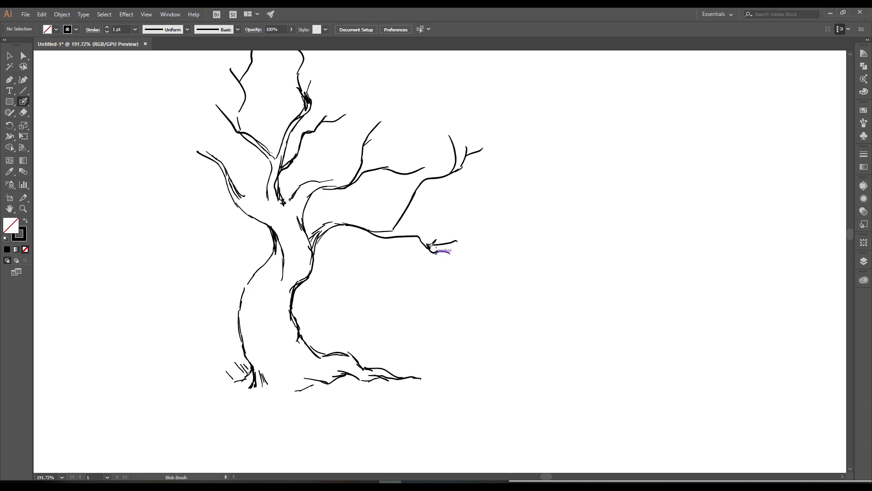
- Thicken the lower-right branch and the right edge of the trunk with extra strokes
mouse_move(376, 232)
left_mouse_down()
mouse_move(406, 234)
mouse_move(395, 232)
mouse_move(410, 210)
left_mouse_up()
mouse_move(338, 227)
left_mouse_down()
mouse_move(367, 231)
mouse_move(355, 228)
mouse_move(314, 254)
mouse_move(315, 269)
left_mouse_up()
left_click_drag(315, 269, 285, 320)
left_click_drag(285, 318, 287, 294)
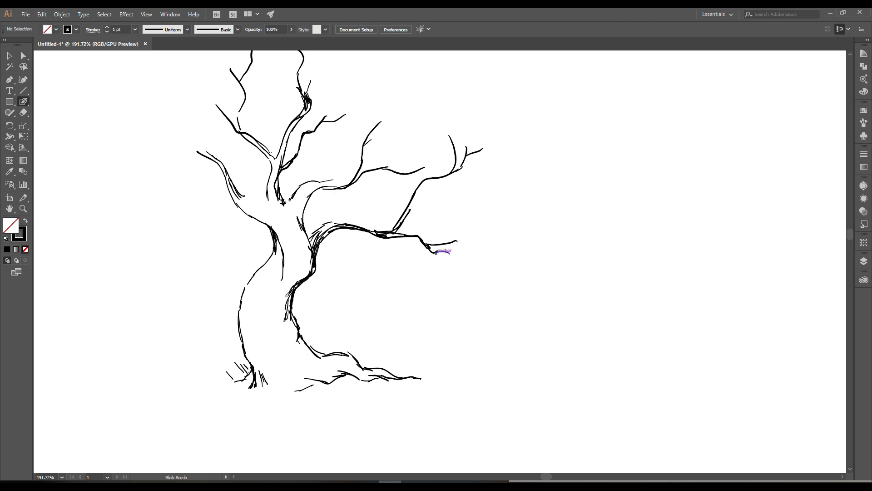
- Thicken the left edge of the trunk from the upper bend down to the base
mouse_move(279, 236)
left_mouse_down()
mouse_move(291, 264)
mouse_move(269, 266)
left_mouse_up()
mouse_move(269, 261)
left_mouse_down()
mouse_move(236, 328)
mouse_move(247, 393)
left_mouse_up()
mouse_move(245, 342)
left_mouse_down()
mouse_move(244, 289)
mouse_move(246, 299)
mouse_move(262, 269)
left_mouse_up()
- Thicken the upper-left branch and extend it with a long side branch and an upright twig
key("space")
mouse_move(257, 195)
left_mouse_down()
mouse_move(291, 225)
mouse_move(182, 183)
mouse_move(160, 185)
mouse_move(221, 188)
mouse_move(209, 134)
mouse_move(220, 124)
left_mouse_up()
mouse_move(233, 177)
left_mouse_down()
mouse_move(257, 188)
mouse_move(283, 226)
mouse_move(313, 239)
mouse_move(308, 232)
left_mouse_up()
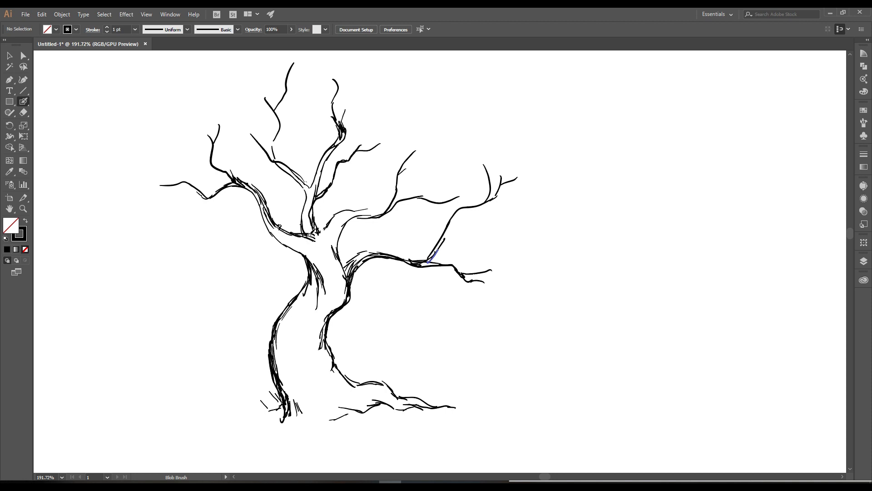
- Hatch the shadow where the left and central branches meet the trunk
left_click_drag(306, 215, 298, 147)
left_click_drag(298, 234, 327, 233)
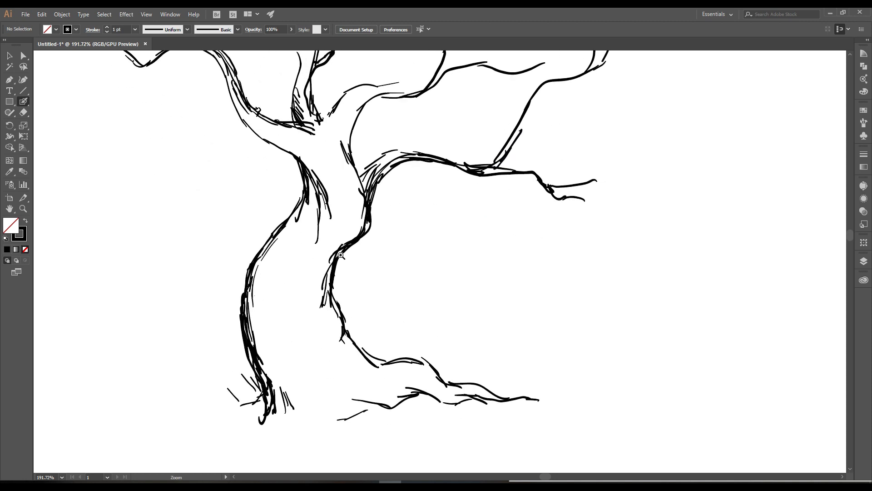
left_click_drag(281, 146, 307, 195)
mouse_move(324, 227)
left_mouse_down()
mouse_move(321, 252)
mouse_move(283, 295)
left_mouse_up()
scroll(268, 331, "down", 2)
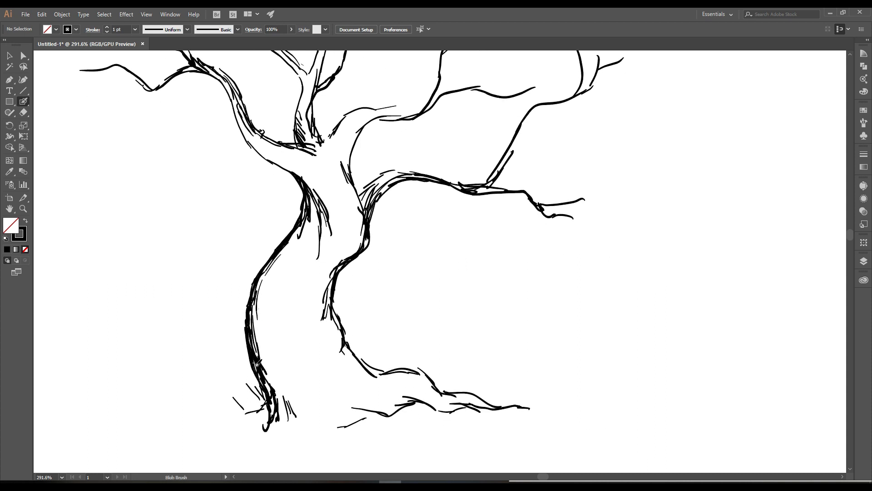
- Add rows of hatching strokes across the base of the trunk
left_click_drag(270, 352, 277, 394)
left_click_drag(284, 387, 295, 419)
left_click_drag(297, 394, 309, 424)
mouse_move(307, 401)
left_mouse_down()
mouse_move(316, 427)
mouse_move(335, 422)
left_mouse_up()
- Hatch the shaded left side of the trunk along its middle section
mouse_move(258, 315)
left_mouse_down()
mouse_move(267, 361)
mouse_move(268, 350)
left_mouse_up()
mouse_move(259, 298)
left_mouse_down()
mouse_move(273, 343)
mouse_move(275, 322)
left_mouse_up()
left_click_drag(269, 299, 274, 315)
scroll(287, 301, "down", 2)
left_click_drag(247, 208, 255, 244)
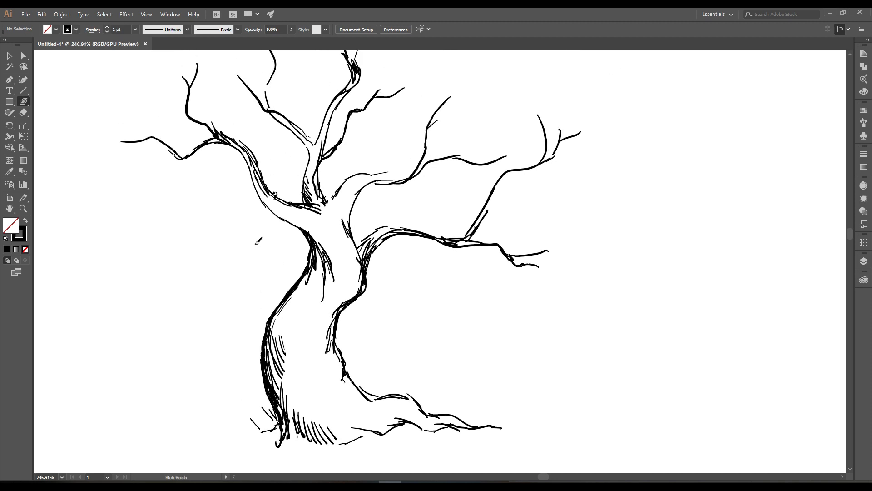
- Hatch the upper trunk along its left bend and just below the branch fork
left_click_drag(304, 278, 295, 301)
left_click_drag(307, 275, 300, 293)
mouse_move(308, 271)
left_mouse_down()
mouse_move(305, 290)
mouse_move(310, 284)
left_mouse_up()
mouse_move(314, 261)
left_mouse_down()
mouse_move(315, 282)
mouse_move(319, 273)
left_mouse_up()
left_click_drag(317, 236, 327, 262)
left_click_drag(325, 244, 331, 263)
left_click_drag(329, 244, 332, 265)
left_click_drag(334, 260, 333, 280)
left_click_drag(330, 238, 309, 235)
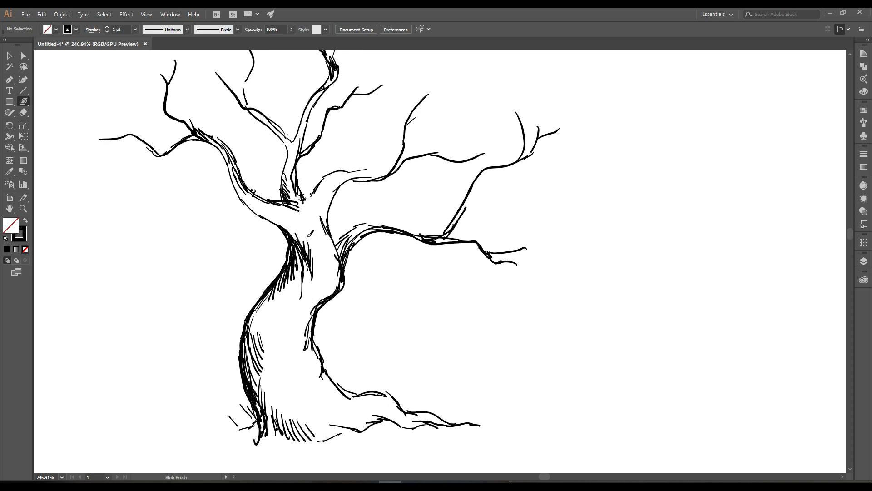
left_click_drag(290, 204, 310, 221)
mouse_move(308, 214)
left_mouse_down()
mouse_move(313, 220)
mouse_move(315, 190)
mouse_move(300, 156)
mouse_move(313, 237)
left_mouse_up()
- Thicken the upper-right branch, darken its underside and add curved twigs to it
mouse_move(327, 207)
left_mouse_down()
mouse_move(351, 140)
mouse_move(370, 119)
left_mouse_up()
mouse_move(361, 135)
left_mouse_down()
mouse_move(392, 112)
mouse_move(363, 101)
left_mouse_up()
scroll(387, 132, "down", 3)
mouse_move(319, 253)
left_mouse_down()
mouse_move(328, 226)
mouse_move(381, 182)
mouse_move(376, 155)
mouse_move(399, 132)
left_mouse_up()
mouse_move(377, 188)
left_mouse_down()
mouse_move(353, 211)
mouse_move(362, 185)
left_mouse_up()
mouse_move(349, 181)
left_mouse_down()
mouse_move(372, 185)
mouse_move(414, 170)
left_mouse_up()
- Thicken the left branch and draw drooping, forked twigs beneath it and at its tip
mouse_move(252, 188)
left_mouse_down()
mouse_move(222, 157)
mouse_move(231, 220)
mouse_move(291, 175)
mouse_move(307, 181)
mouse_move(320, 210)
left_mouse_up()
mouse_move(313, 203)
left_mouse_down()
mouse_move(297, 229)
mouse_move(263, 253)
mouse_move(276, 237)
left_mouse_up()
left_click_drag(253, 223, 289, 267)
left_click_drag(309, 218, 319, 205)
- Darken the central fork and add curled twigs to its left arm
mouse_move(361, 153)
left_mouse_down()
mouse_move(307, 176)
mouse_move(306, 214)
left_mouse_up()
left_click_drag(278, 136, 284, 157)
left_click_drag(284, 204, 251, 131)
mouse_move(259, 174)
left_mouse_down()
mouse_move(245, 129)
mouse_move(275, 127)
left_mouse_up()
mouse_move(282, 174)
left_mouse_down()
mouse_move(276, 185)
mouse_move(311, 237)
left_mouse_up()
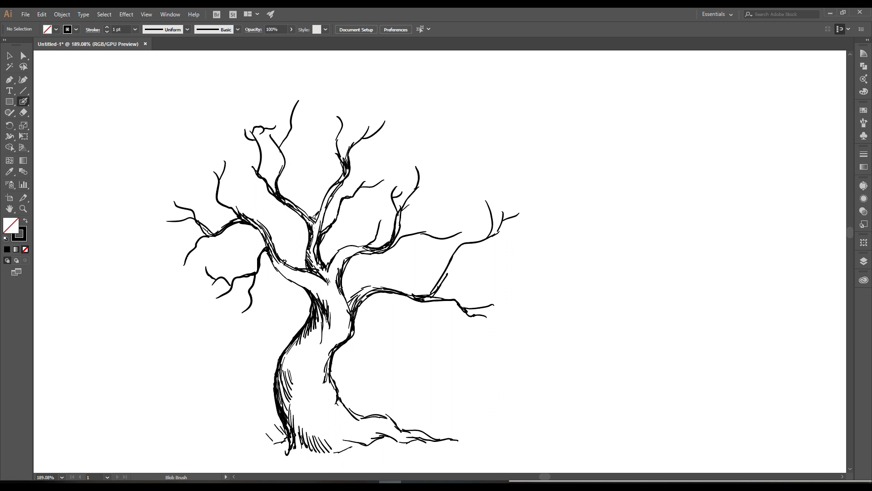
- Add small forked twigs to the tips of the topmost central branches
left_click_drag(327, 201, 323, 210)
mouse_move(339, 151)
left_mouse_down()
mouse_move(352, 116)
mouse_move(400, 138)
left_mouse_up()
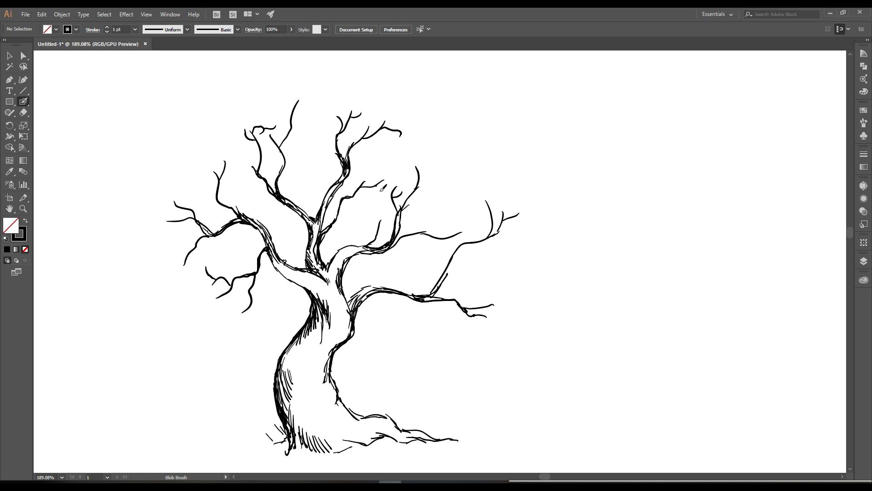
left_click_drag(377, 185, 381, 192)
- Shade the underside of the left branch and the fork where it joins the trunk
key("space")
left_click_drag(380, 234, 342, 200)
left_click_drag(243, 226, 291, 243)
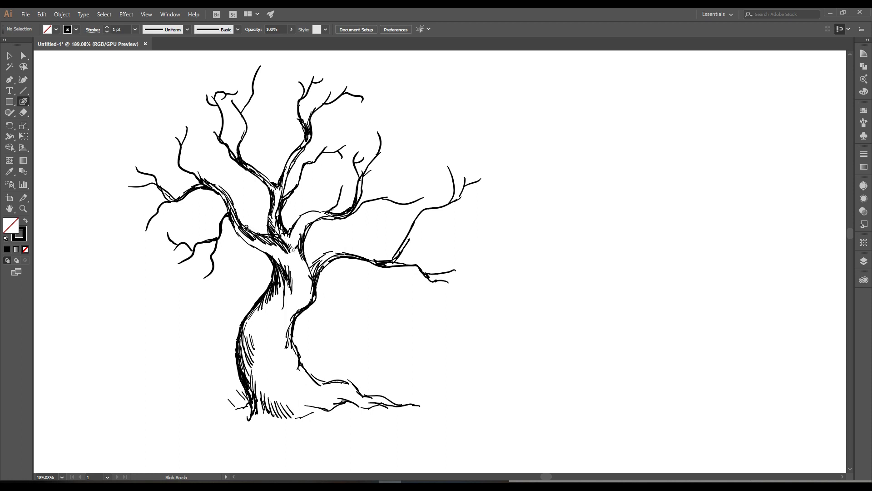
scroll(301, 227, "down", 2)
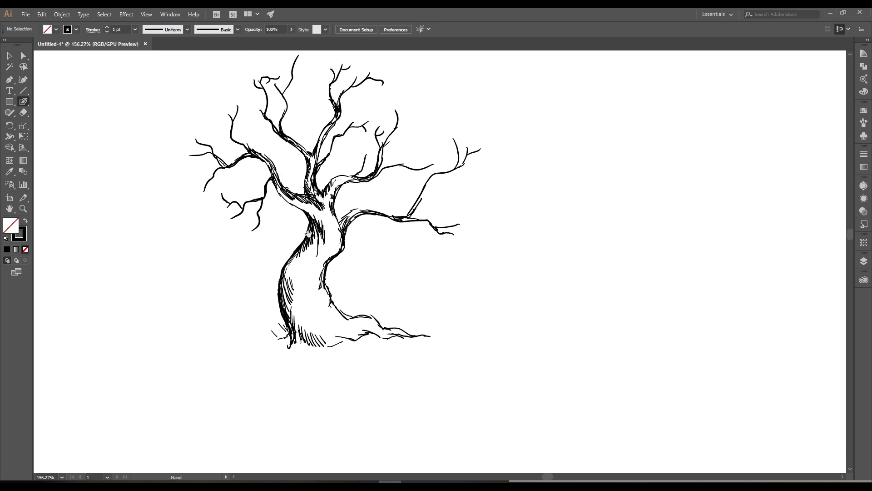
- Hatch the middle of the trunk and draw a curved bark line sweeping down to the base
left_click_drag(290, 264, 293, 281)
left_click_drag(292, 264, 300, 277)
left_click_drag(300, 264, 304, 273)
mouse_move(307, 320)
left_mouse_down()
mouse_move(304, 293)
mouse_move(326, 318)
left_mouse_up()
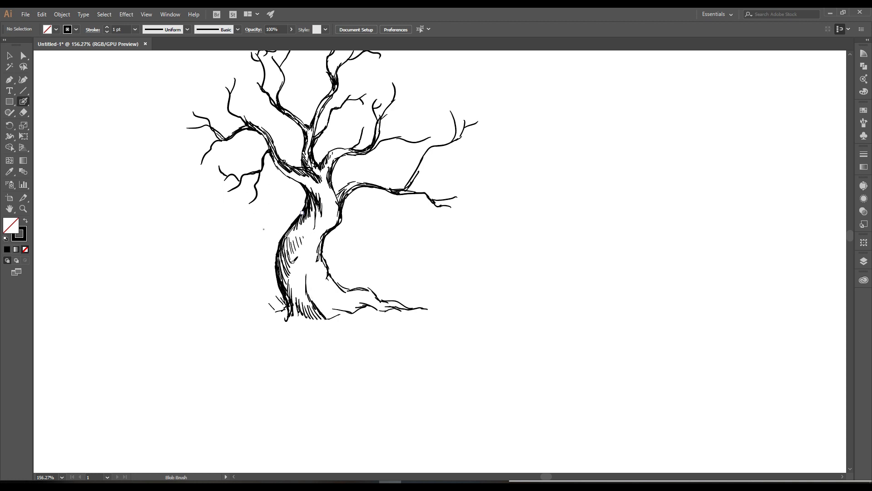
- Draw a knot on the right side of the trunk and add bark lines around the root, mid-trunk and fork
mouse_move(327, 276)
left_mouse_down()
mouse_move(317, 266)
mouse_move(353, 313)
left_mouse_up()
mouse_move(293, 270)
left_mouse_down()
mouse_move(322, 214)
mouse_move(337, 213)
left_mouse_up()
mouse_move(330, 199)
left_mouse_down()
mouse_move(333, 207)
mouse_move(309, 145)
mouse_move(314, 175)
left_mouse_up()
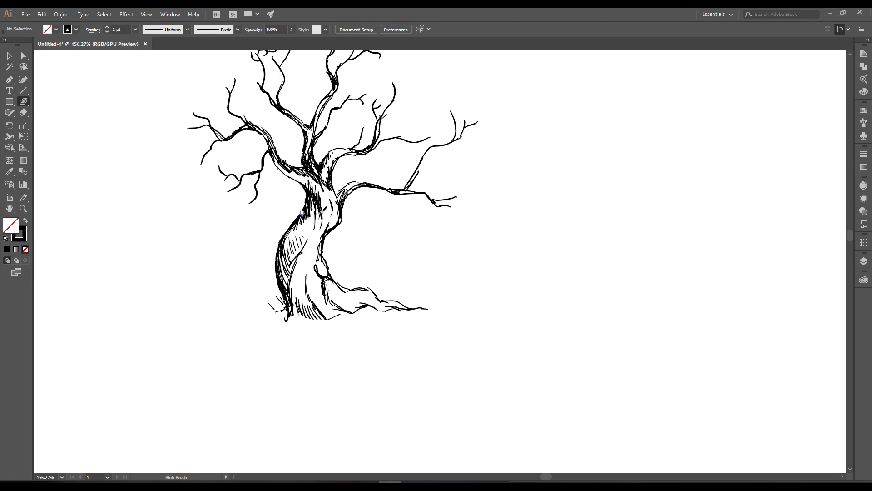
scroll(302, 208, "up", 2)
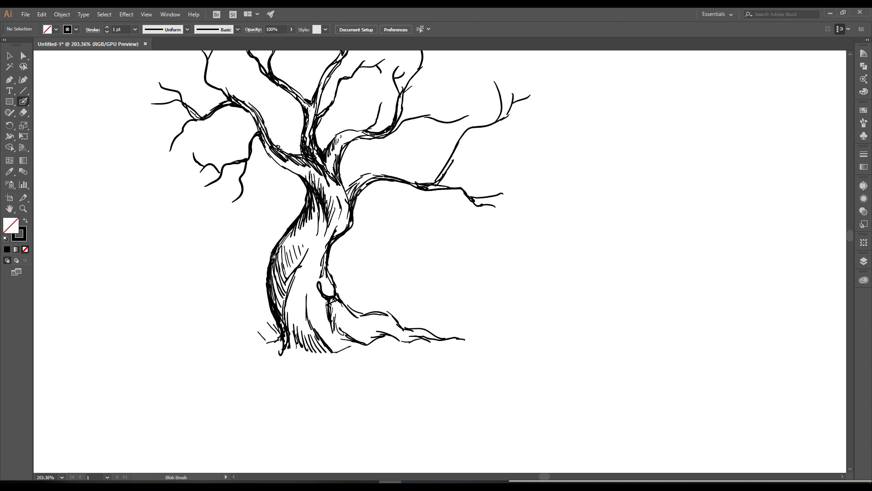
- Draw tufts of grass and a ground line to the left of the trunk base
mouse_move(270, 292)
left_mouse_down()
mouse_move(281, 338)
mouse_move(253, 348)
mouse_move(250, 338)
mouse_move(242, 353)
left_mouse_up()
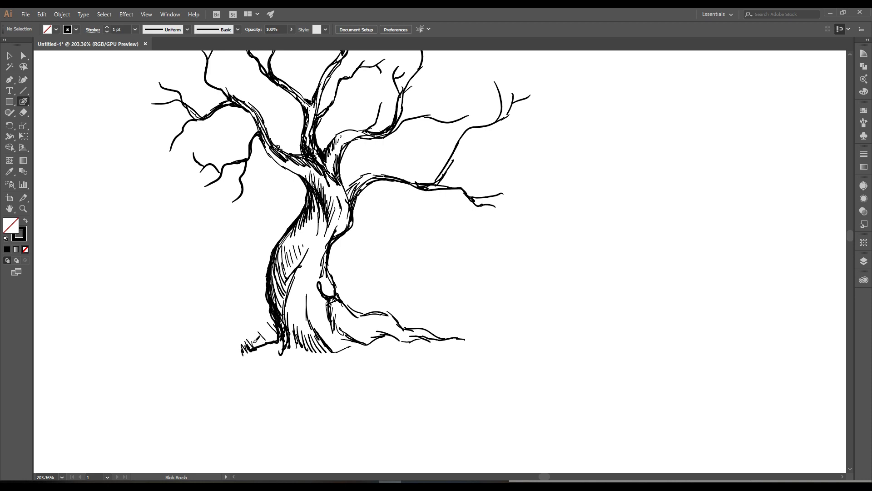
left_click_drag(261, 321, 268, 337)
mouse_move(268, 324)
left_mouse_down()
mouse_move(275, 339)
mouse_move(331, 331)
left_mouse_up()
key("space")
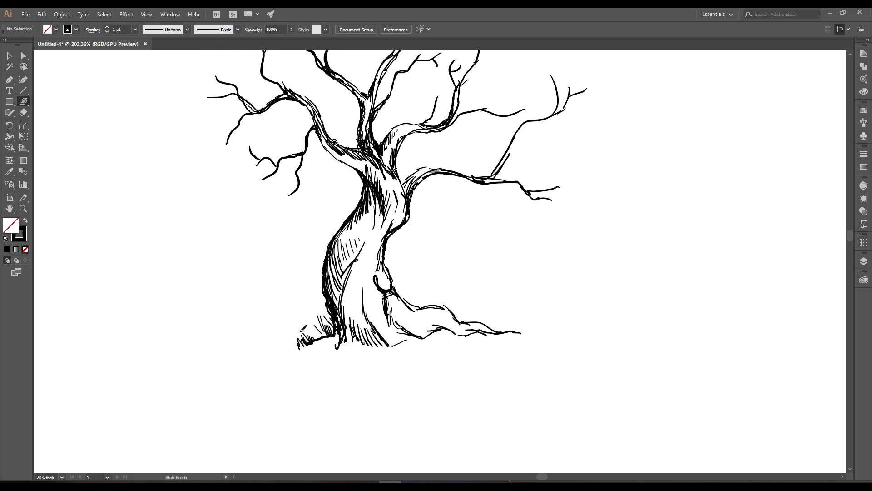
scroll(293, 343, "down", 3)
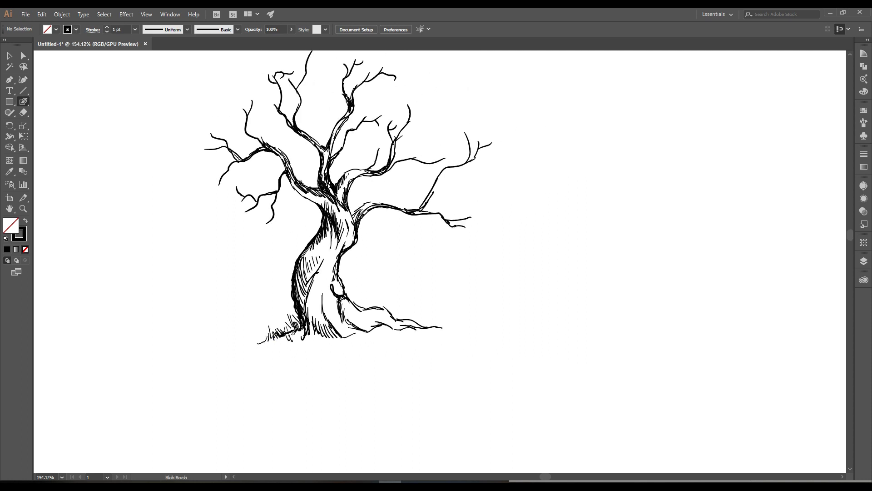
- Hatch dark shading at the foot of the trunk beside the right root
key("space")
mouse_move(336, 314)
left_mouse_down()
mouse_move(317, 327)
mouse_move(327, 338)
left_mouse_up()
left_click_drag(329, 323, 337, 341)
left_click_drag(337, 328, 333, 347)
left_click_drag(331, 336, 338, 346)
left_click_drag(336, 338, 341, 344)
- Draw small grass tufts along the top of the right root and touch up the left base
left_click_drag(345, 309, 347, 321)
key("space")
mouse_move(349, 312)
left_mouse_down()
mouse_move(350, 321)
mouse_move(336, 290)
mouse_move(355, 308)
left_mouse_up()
left_click_drag(357, 298, 357, 308)
key("space")
left_click_drag(302, 216, 313, 268)
left_click_drag(280, 327, 276, 347)
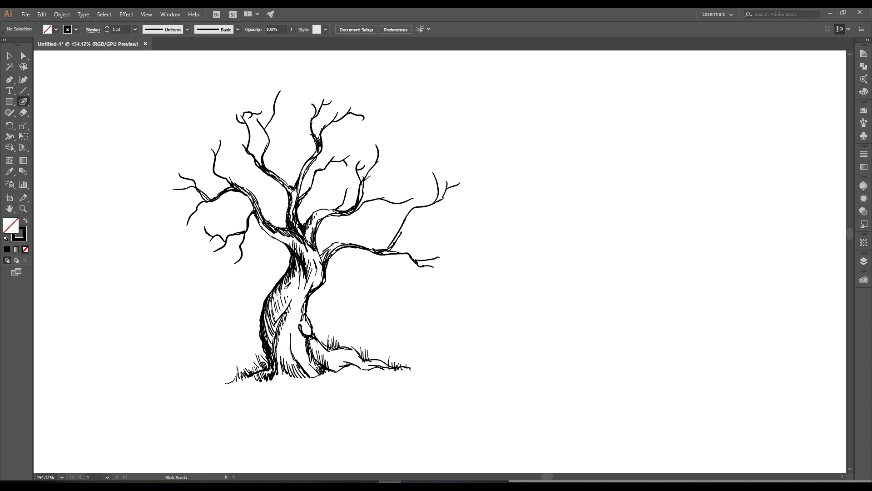
- Deepen the hatching on the upper and middle trunk to shade its twist
mouse_move(308, 268)
left_mouse_down()
mouse_move(304, 281)
mouse_move(304, 265)
left_mouse_up()
key("space")
left_click_drag(277, 296, 311, 274)
key("ctrl+space")
mouse_move(311, 274)
left_mouse_down()
mouse_move(326, 275)
mouse_move(311, 286)
mouse_move(314, 310)
left_mouse_up()
- Extend the ground lines and grass shading on both sides of the tree base
mouse_move(311, 338)
left_mouse_down()
mouse_move(317, 371)
mouse_move(313, 346)
mouse_move(219, 350)
left_mouse_up()
mouse_move(231, 355)
left_mouse_down()
mouse_move(201, 303)
mouse_move(186, 305)
left_mouse_up()
mouse_move(325, 339)
left_mouse_down()
mouse_move(366, 333)
mouse_move(353, 342)
mouse_move(357, 334)
mouse_move(439, 354)
mouse_move(389, 340)
mouse_move(429, 342)
left_mouse_up()
key("space")
mouse_move(341, 324)
left_mouse_down()
mouse_move(409, 332)
mouse_move(440, 362)
left_mouse_up()
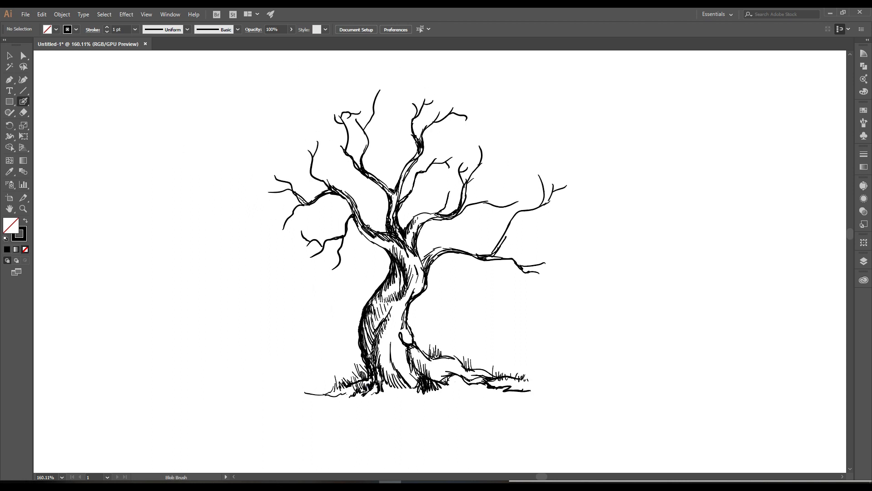
- Add more dark strokes to the left base of the trunk and the base of the upper-right branch
mouse_move(369, 374)
left_mouse_down()
mouse_move(360, 380)
mouse_move(367, 391)
left_mouse_up()
key("space")
left_click_drag(426, 263, 428, 254)
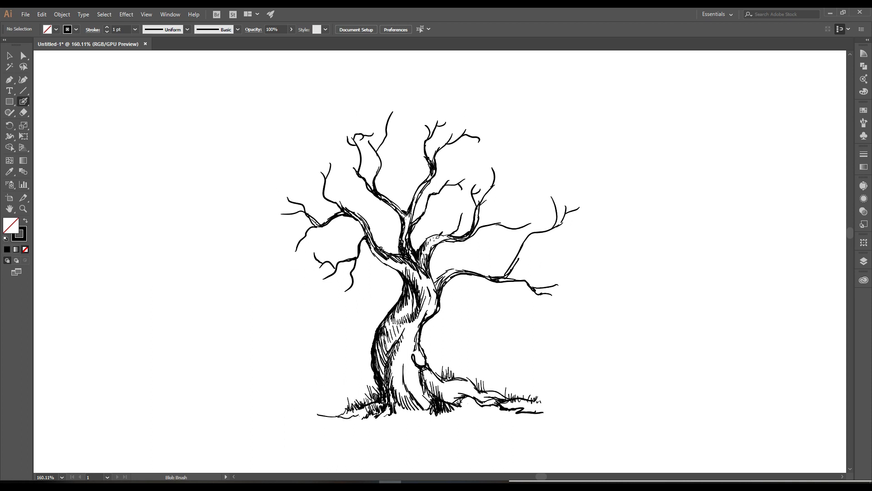
- Thicken the rising offshoot of the lower-right branch and add a wavy side twig and small tip twigs
key("space")
left_click_drag(462, 228, 511, 223)
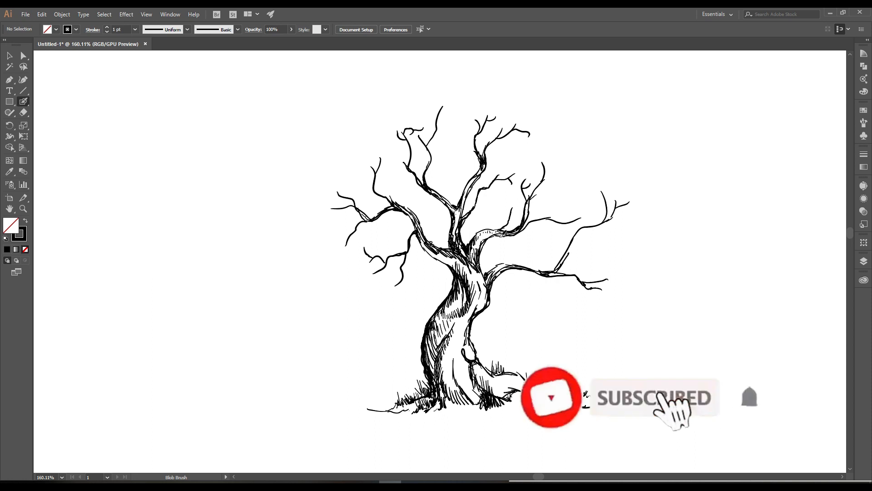
mouse_move(502, 264)
left_mouse_down()
mouse_move(552, 271)
mouse_move(577, 245)
mouse_move(586, 255)
mouse_move(600, 244)
mouse_move(608, 252)
mouse_move(620, 187)
left_mouse_up()
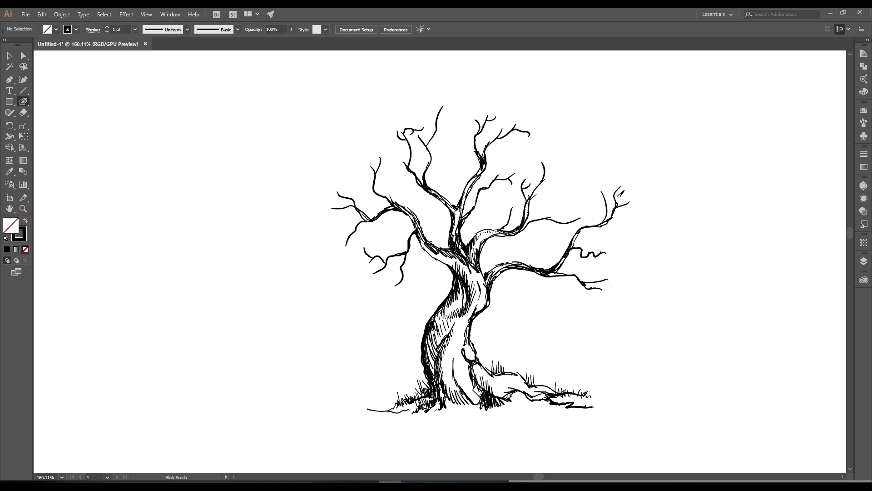
- Add wavy, forked twigs to the right-hand branches and darken the left branch around its joints
mouse_move(582, 229)
left_mouse_down()
mouse_move(548, 247)
mouse_move(563, 232)
mouse_move(550, 245)
mouse_move(547, 222)
mouse_move(556, 229)
mouse_move(589, 198)
left_mouse_up()
left_click_drag(580, 209, 616, 230)
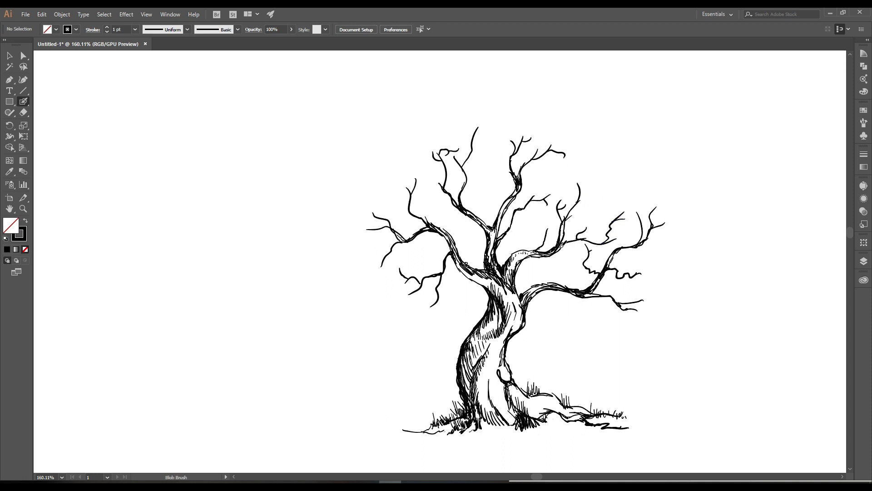
mouse_move(571, 213)
left_mouse_down()
mouse_move(559, 236)
mouse_move(592, 233)
left_mouse_up()
mouse_move(534, 279)
left_mouse_down()
mouse_move(472, 270)
mouse_move(447, 246)
mouse_move(456, 251)
mouse_move(440, 221)
left_mouse_up()
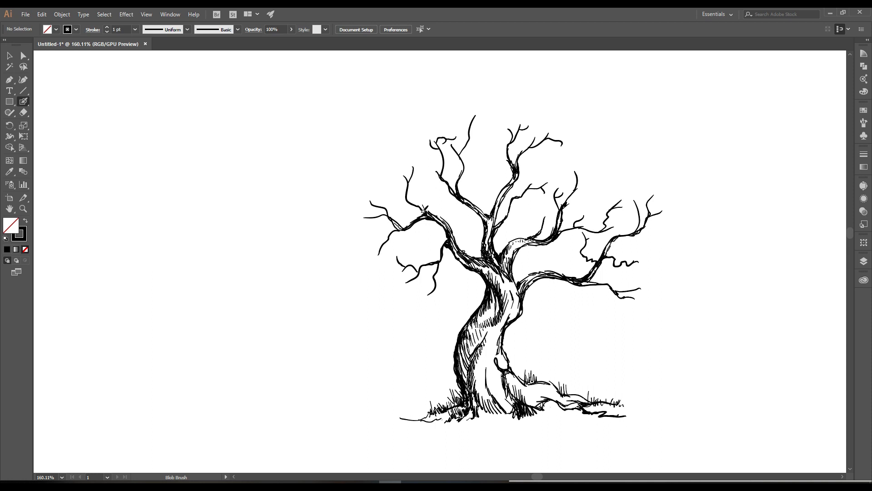
- Add small side twigs to the upper-left branches of the tree
left_click_drag(427, 160, 441, 166)
left_click_drag(471, 134, 478, 128)
key("space")
left_click_drag(487, 175, 455, 164)
mouse_move(436, 193)
left_mouse_down()
mouse_move(454, 207)
mouse_move(454, 244)
mouse_move(479, 275)
mouse_move(446, 223)
mouse_move(463, 248)
left_mouse_up()
left_click_drag(434, 292, 441, 258)
key("v")
left_click_drag(530, 171, 492, 256)
mouse_move(706, 67)
left_mouse_down()
mouse_move(318, 257)
mouse_move(284, 448)
left_mouse_up()
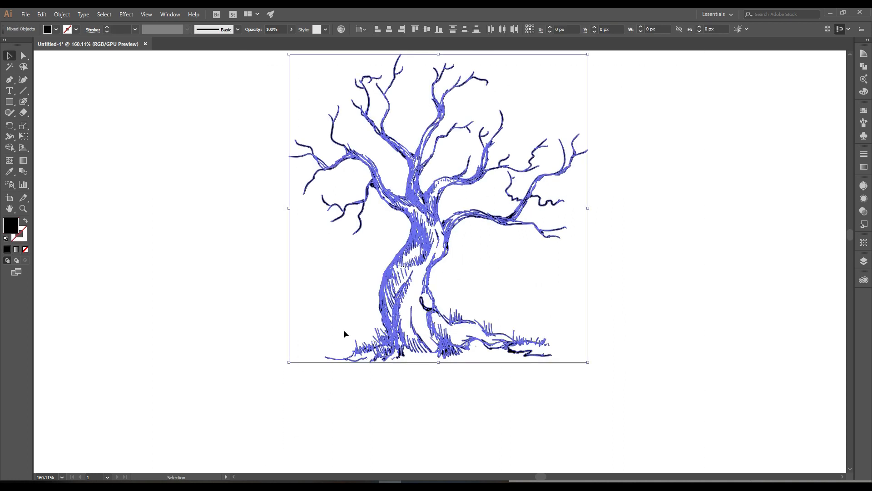
left_click_drag(510, 276, 475, 329)
left_click(478, 325)
key("shift+b")
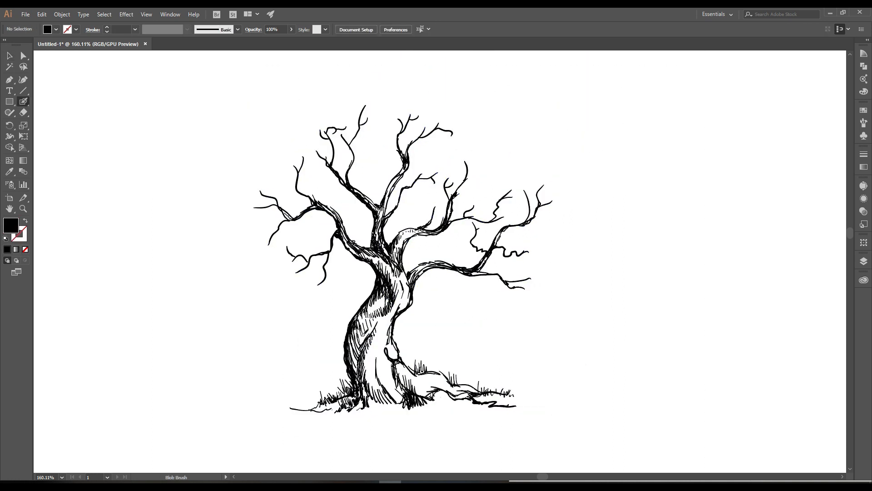
- Select the entire tree drawing and change its fill from pure black to a slightly softer near-black
key("v")
left_click_drag(592, 93, 225, 405)
left_click(225, 405)
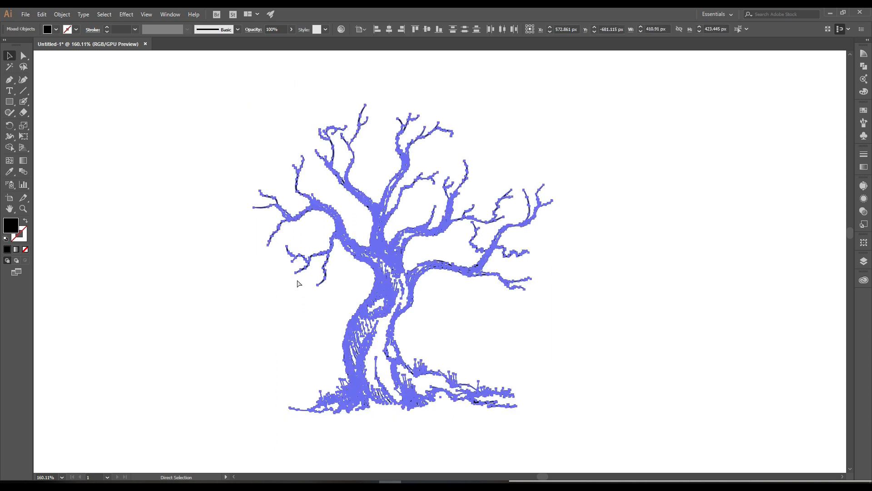
left_click(409, 260)
double_click(11, 225)
left_click_drag(542, 259, 548, 264)
left_click(729, 166)
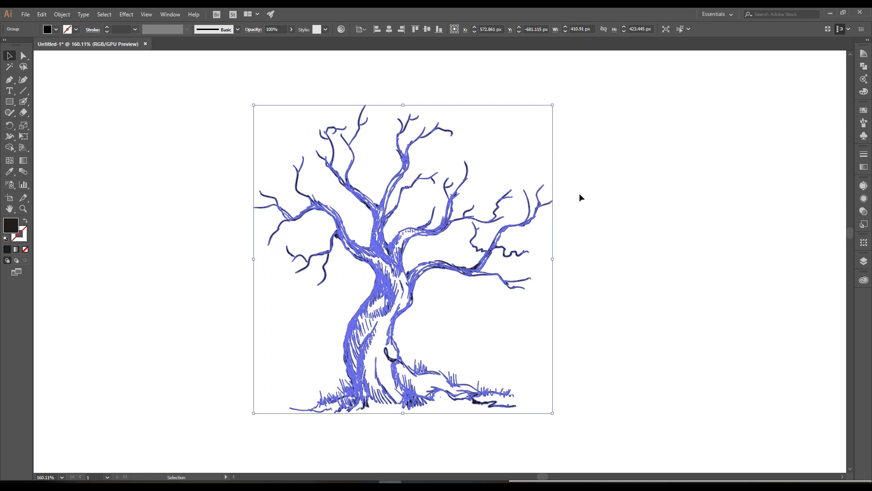
- Brush long shading strokes with the Blob Brush along the inner fold of the lower trunk
key("shift+b")
left_click_drag(474, 312, 432, 305)
key("ctrl+shift+a")
mouse_move(381, 291)
left_mouse_down()
mouse_move(416, 318)
mouse_move(408, 342)
mouse_move(410, 317)
mouse_move(424, 314)
left_mouse_up()
mouse_move(427, 230)
left_mouse_down()
mouse_move(443, 260)
mouse_move(456, 254)
mouse_move(441, 284)
mouse_move(452, 248)
left_mouse_up()
left_click_drag(437, 310, 427, 364)
left_click_drag(443, 337, 434, 371)
mouse_move(453, 347)
left_mouse_down()
mouse_move(436, 375)
mouse_move(446, 387)
left_mouse_up()
left_click_drag(434, 255, 420, 325)
left_click_drag(419, 298, 404, 365)
- Add short hatching strokes climbing the diagonal fold in the middle of the trunk
mouse_move(400, 337)
left_mouse_down()
mouse_move(405, 348)
mouse_move(412, 331)
left_mouse_up()
left_click_drag(409, 317, 421, 332)
left_click_drag(415, 308, 423, 323)
left_click_drag(425, 297, 436, 318)
left_click_drag(435, 285, 444, 301)
left_click_drag(443, 274, 447, 286)
- Draw a side twig on the left of the central limb and a forked twig at the top of the central branch
mouse_move(457, 198)
left_mouse_down()
mouse_move(429, 261)
mouse_move(381, 219)
left_mouse_up()
left_click_drag(389, 224, 381, 203)
left_click_drag(429, 132, 424, 184)
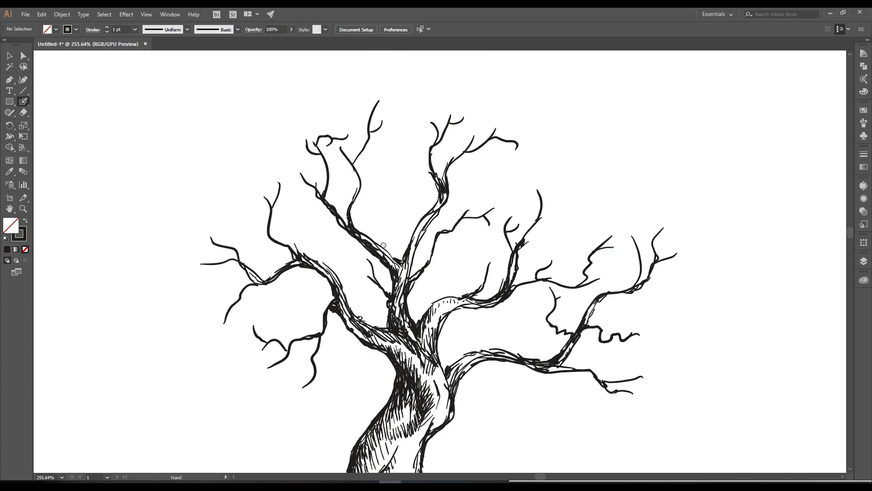
scroll(425, 190, "down", 1)
left_click_drag(459, 132, 478, 84)
left_click_drag(465, 117, 484, 105)
left_click_drag(415, 245, 425, 219)
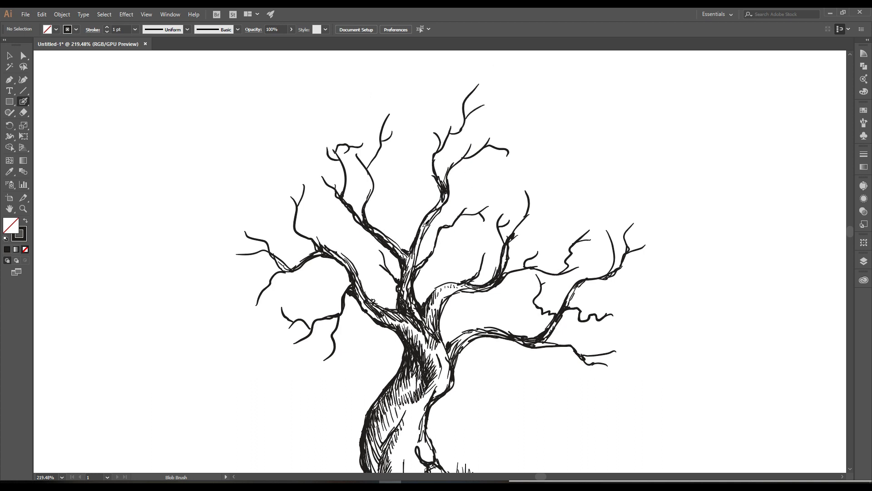
- Add forked twigs around the central and right branches and extend the tips of the far-right and upper-left branches
mouse_move(411, 254)
left_mouse_down()
mouse_move(401, 201)
mouse_move(410, 196)
mouse_move(345, 224)
left_mouse_up()
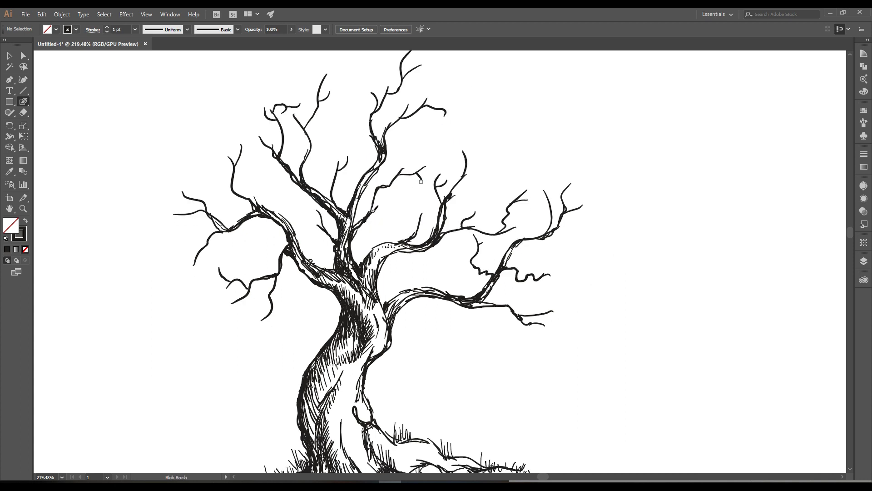
left_click_drag(426, 167, 446, 140)
scroll(446, 139, "down", 2)
mouse_move(437, 184)
left_mouse_down()
mouse_move(456, 172)
mouse_move(525, 188)
left_mouse_up()
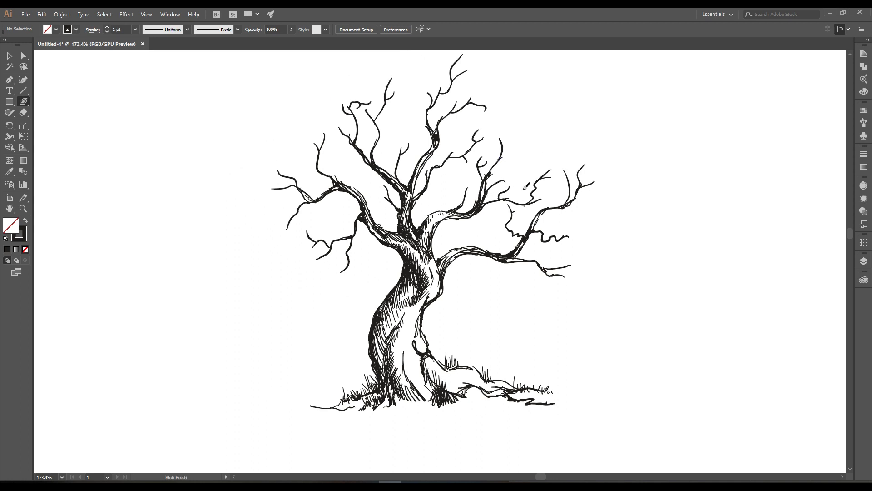
left_click_drag(590, 184, 614, 174)
left_click_drag(553, 210, 604, 246)
left_click_drag(374, 163, 363, 162)
- Deepen the hatching on the upper trunk below the fork and around its bend
mouse_move(473, 267)
left_mouse_down()
mouse_move(423, 213)
mouse_move(392, 206)
mouse_move(401, 231)
left_mouse_up()
mouse_move(401, 230)
left_mouse_down()
mouse_move(408, 228)
mouse_move(417, 259)
left_mouse_up()
mouse_move(414, 249)
left_mouse_down()
mouse_move(418, 269)
mouse_move(431, 208)
left_mouse_up()
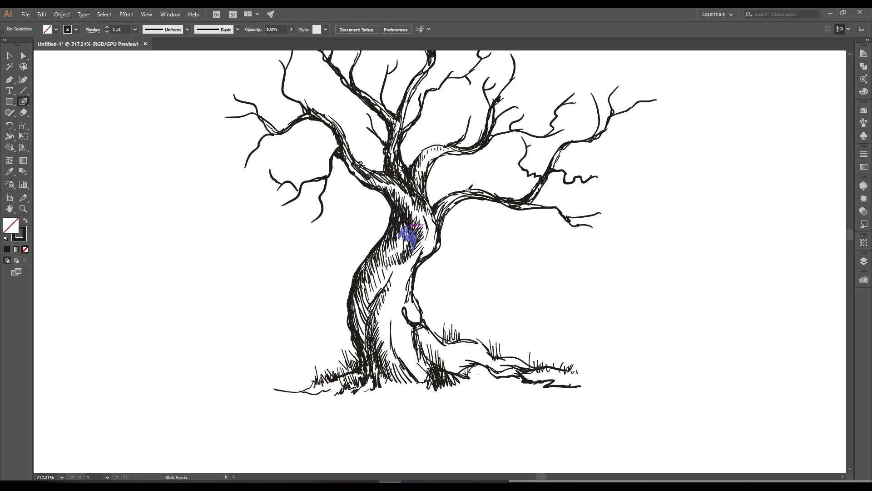
scroll(413, 226, "up", 1, "alt")
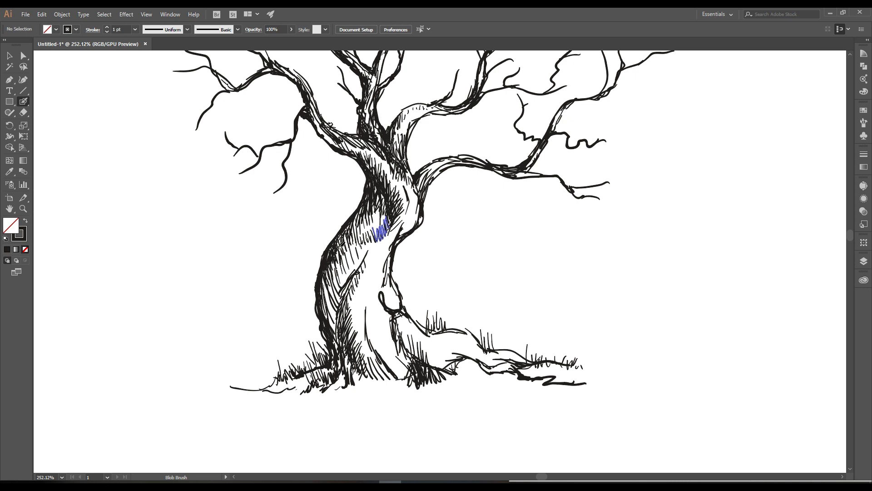
left_click_drag(330, 304, 320, 283)
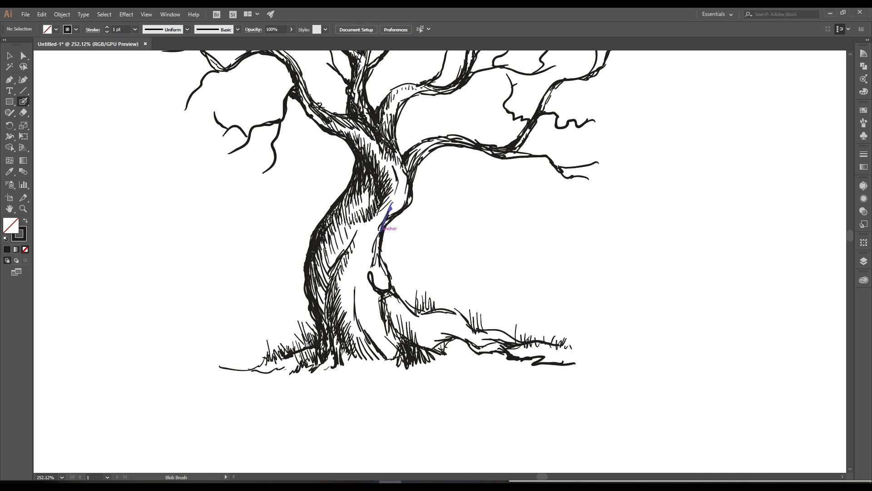
- Add short ground hatching just right of the trunk base
left_click_drag(336, 319, 289, 310)
left_click_drag(378, 342, 393, 352)
left_click_drag(393, 344, 406, 353)
left_click_drag(408, 348, 413, 353)
left_click_drag(415, 347, 417, 352)
scroll(425, 346, "down", 2)
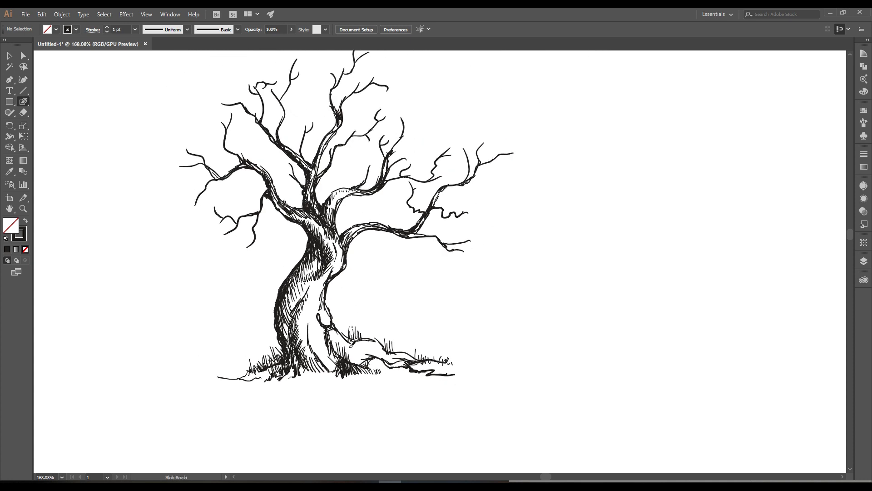
- Darken the knot on the trunk, hatch the right-hand root and add ground strokes beneath its outer end
left_click_drag(317, 304, 315, 312)
left_click_drag(315, 296, 313, 301)
mouse_move(328, 342)
left_mouse_down()
mouse_move(332, 359)
mouse_move(352, 356)
mouse_move(364, 365)
left_mouse_up()
mouse_move(390, 334)
left_mouse_down()
mouse_move(345, 333)
mouse_move(347, 358)
left_mouse_up()
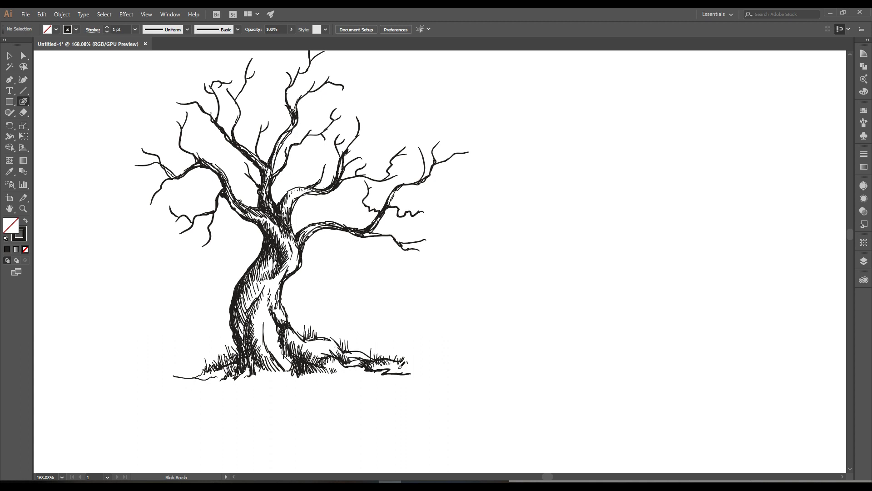
mouse_move(361, 371)
left_mouse_down()
mouse_move(421, 364)
mouse_move(395, 355)
left_mouse_up()
left_click_drag(395, 354, 470, 367)
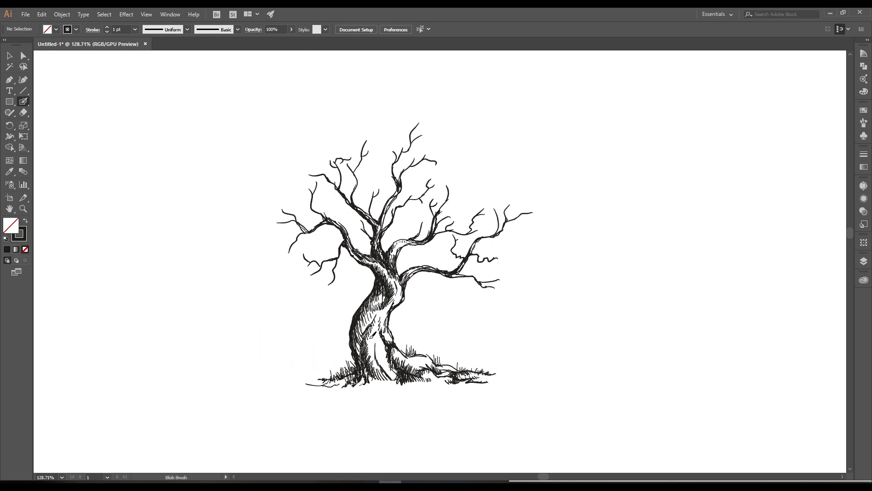
scroll(350, 345, "up", 3)
key("shift+e")
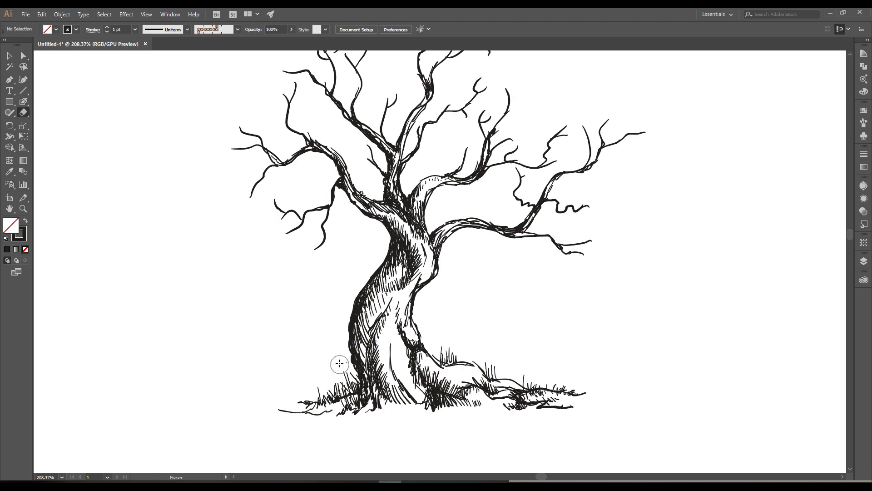
left_click_drag(492, 427, 394, 386)
left_click_drag(225, 350, 219, 348)
mouse_move(316, 335)
left_mouse_down()
mouse_move(302, 341)
mouse_move(279, 382)
left_mouse_up()
left_click_drag(375, 326, 345, 325)
left_click_drag(326, 281, 337, 313)
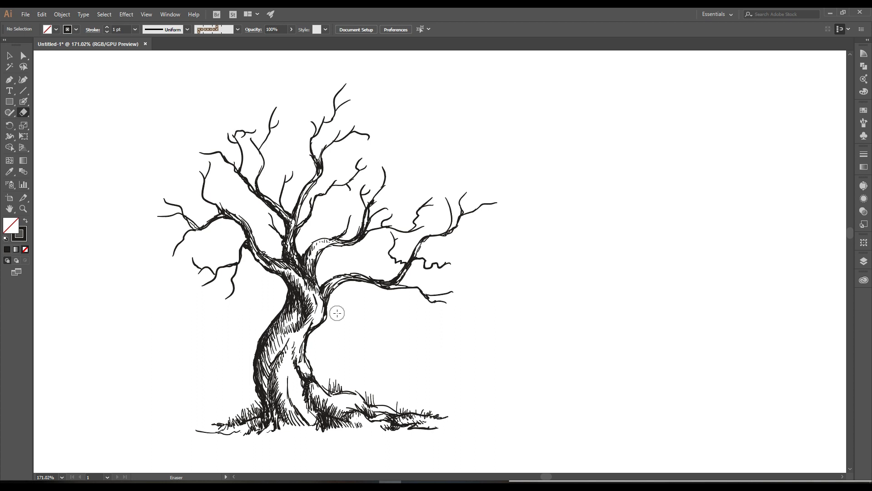
- Draw small twigs with the Blob Brush on the left branch, the central limb's offshoot and the topmost branch tip
key("shift+b")
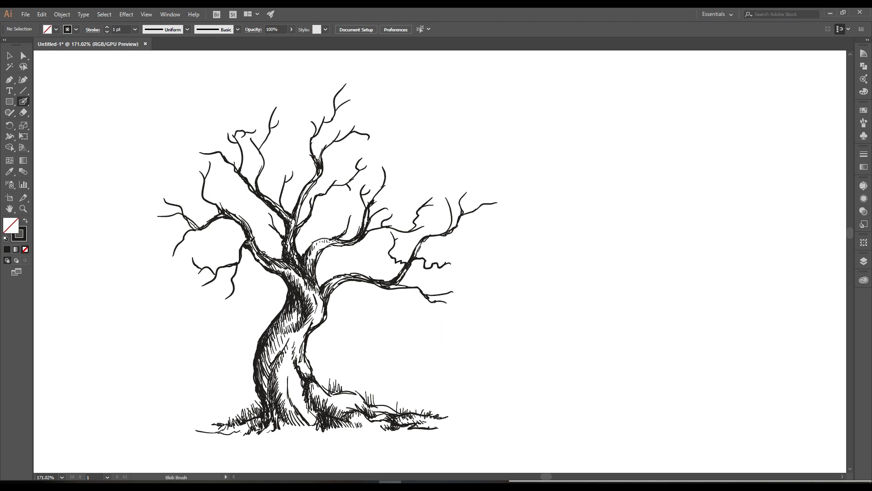
left_click_drag(244, 236, 227, 232)
left_click_drag(250, 178, 257, 216)
left_click_drag(343, 131, 349, 117)
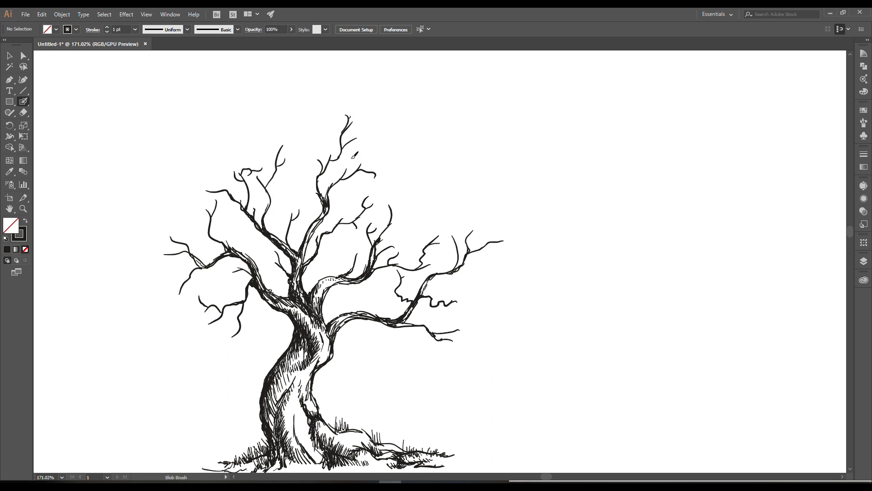
left_click_drag(293, 213, 298, 208)
left_click_drag(286, 239, 278, 224)
key("space")
left_click_drag(299, 257, 278, 233)
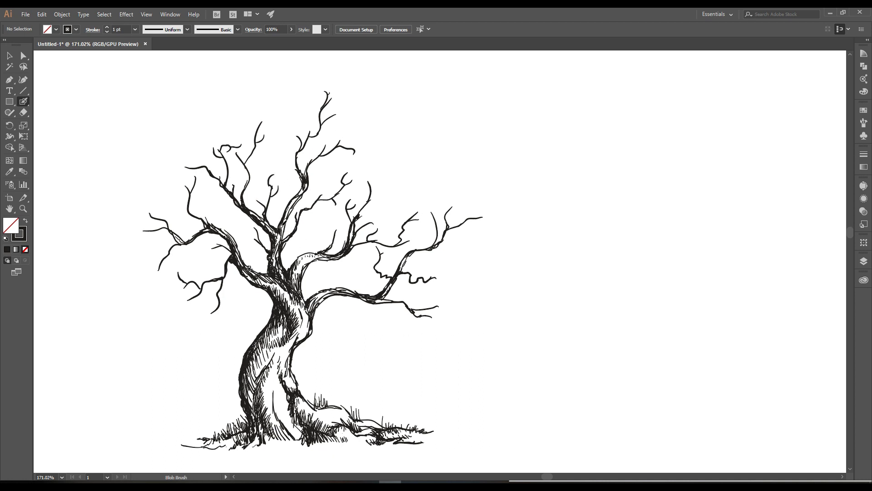
- Extend the top of the tall upper-left branch with a small forked tip
scroll(320, 279, "down", 1)
key("space")
left_click_drag(320, 280, 310, 234)
key("space")
left_click_drag(246, 281, 311, 256)
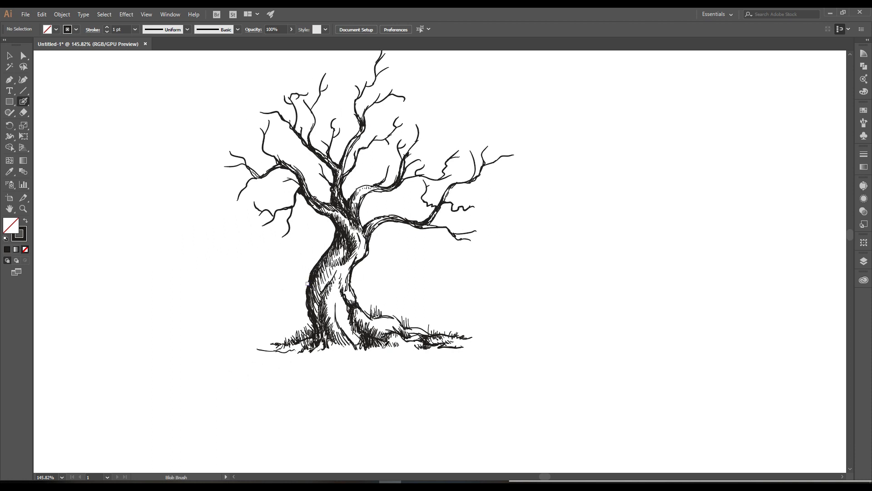
left_click_drag(418, 340, 382, 338)
key("space")
left_click_drag(401, 300, 509, 313)
key("ctrl+space")
key("space")
mouse_move(366, 56)
left_mouse_down()
mouse_move(402, 158)
mouse_move(419, 163)
left_mouse_up()
mouse_move(425, 171)
left_mouse_down()
mouse_move(429, 164)
mouse_move(396, 165)
left_mouse_up()
key("ctrl+space")
left_click_drag(396, 200, 359, 164)
left_click_drag(414, 210, 388, 210)
left_click_drag(370, 181, 352, 160)
mouse_move(404, 217)
left_mouse_down()
mouse_move(385, 232)
mouse_move(402, 233)
left_mouse_up()
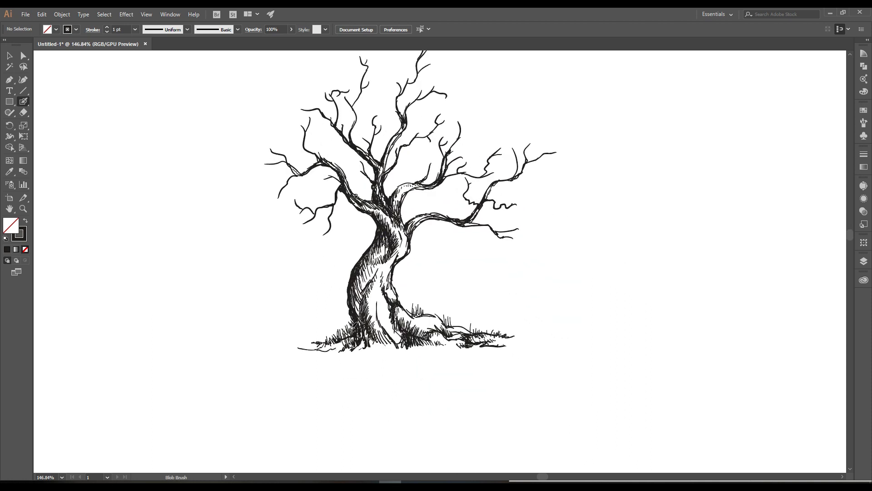
- Add short grass strokes at the outer left end of the ground
key("space")
mouse_move(469, 335)
left_mouse_down()
mouse_move(440, 309)
mouse_move(437, 327)
mouse_move(485, 344)
left_mouse_up()
key("space")
key("space")
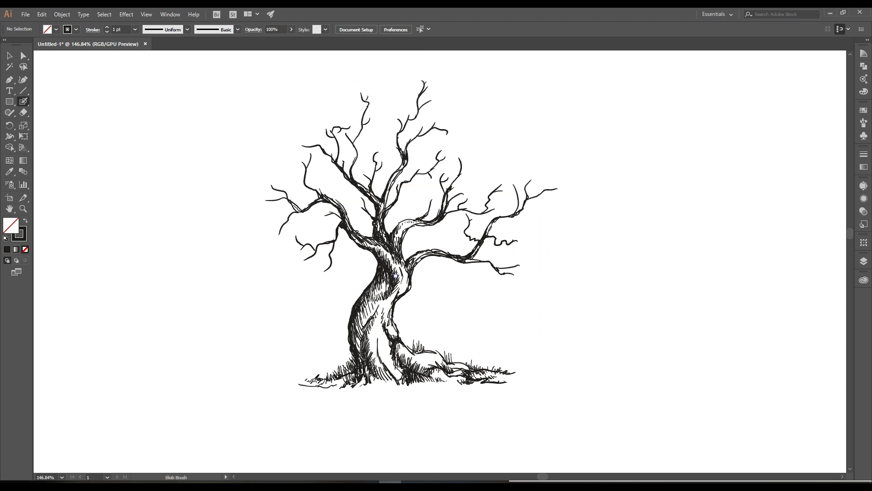
key("ctrl+space")
left_click_drag(499, 367, 480, 367)
key("space")
left_click_drag(477, 364, 509, 373)
key("ctrl+space")
left_click_drag(426, 260, 435, 262)
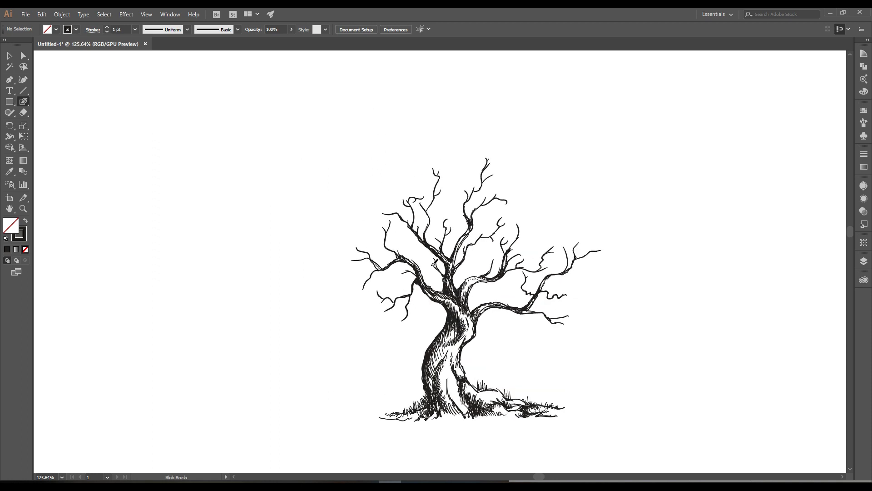
- Select the whole tree, give it the trunk's solid dark fill with the Eyedropper, and unite all its shapes
left_click(10, 56)
key("space")
left_click_drag(532, 218, 462, 165)
left_click_drag(561, 86, 168, 363)
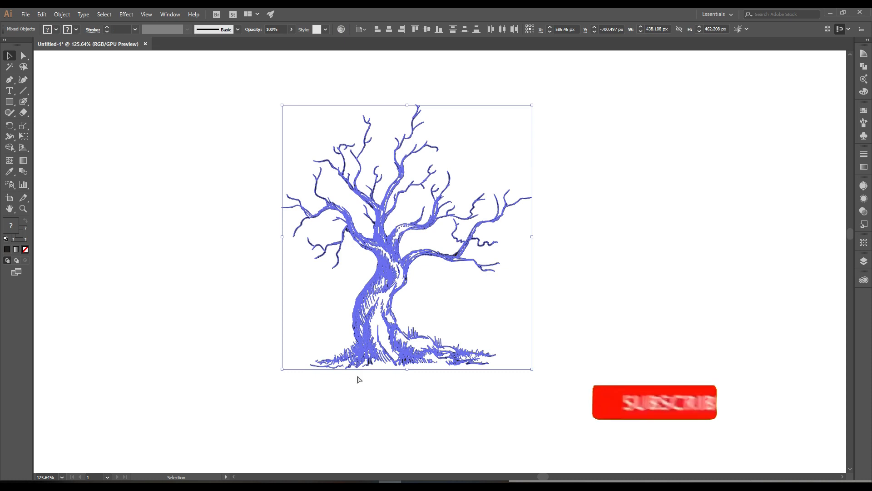
key("i")
left_click(376, 284)
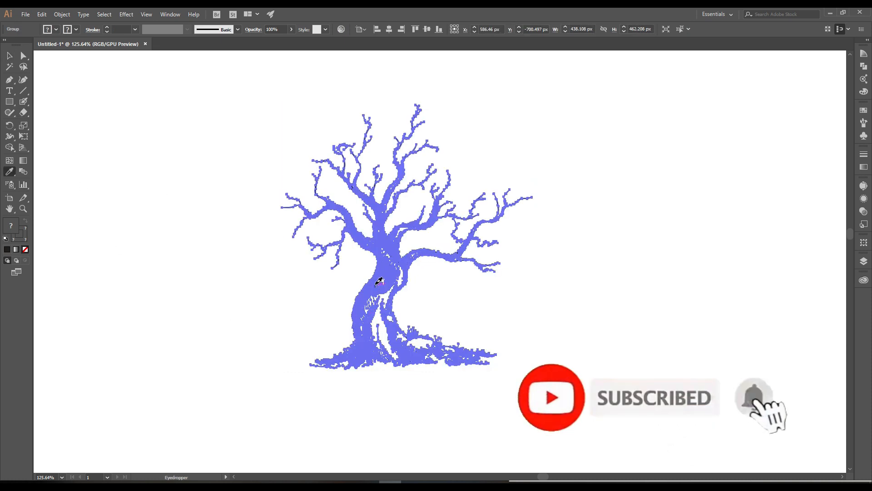
left_click(864, 66)
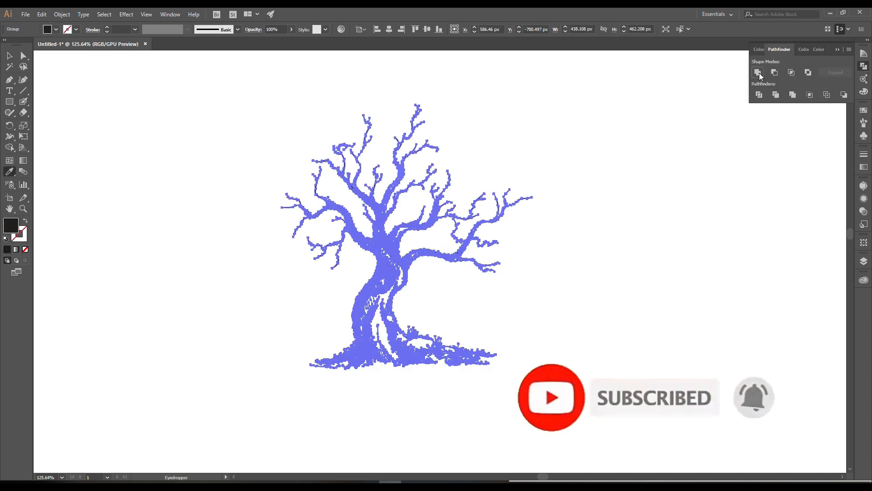
left_click(860, 68)
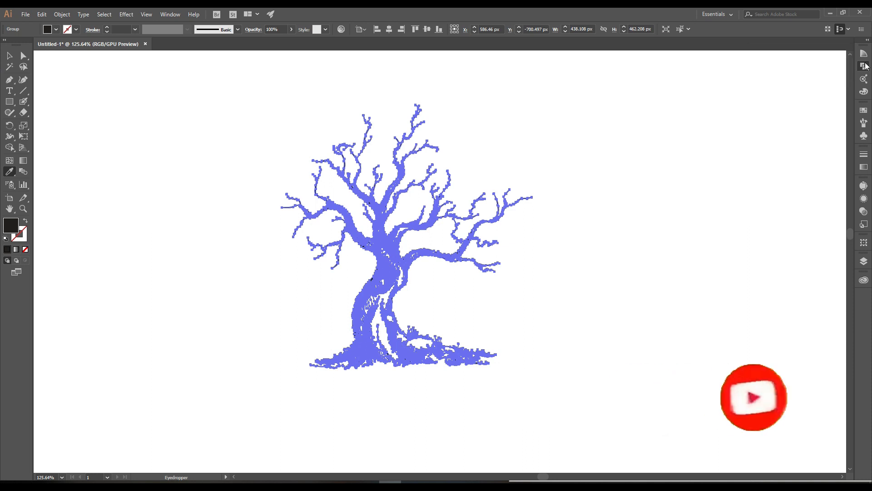
- Erase the stray strokes below the left side of the tree base
left_click(23, 113)
key("ctrl+space")
left_click_drag(356, 369, 461, 372)
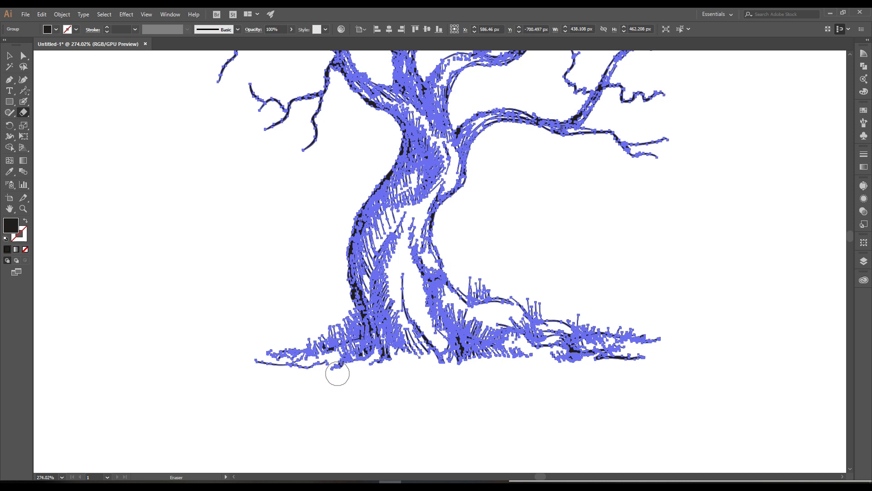
left_click(8, 57)
left_click(206, 189)
- Reselect the tree and erase the loose ground line extending from its left base
key("ctrl+space")
left_click_drag(522, 229, 473, 225)
key("space")
left_click_drag(523, 208, 171, 389)
left_click(374, 362)
left_click(23, 112)
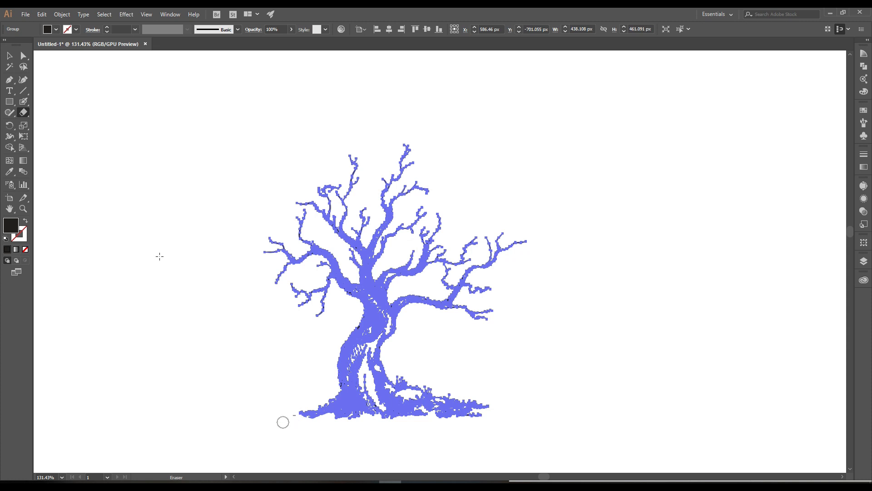
left_click(10, 55)
left_click(427, 330)
key("ctrl+space")
left_click_drag(427, 331, 417, 310)
key("space")
left_click_drag(418, 310, 375, 310)
left_click_drag(375, 310, 363, 364)
left_click_drag(558, 118, 120, 476)
left_click(551, 295)
key("ctrl+space")
left_click_drag(448, 337, 405, 377)
key("space")
left_click_drag(405, 377, 514, 316)
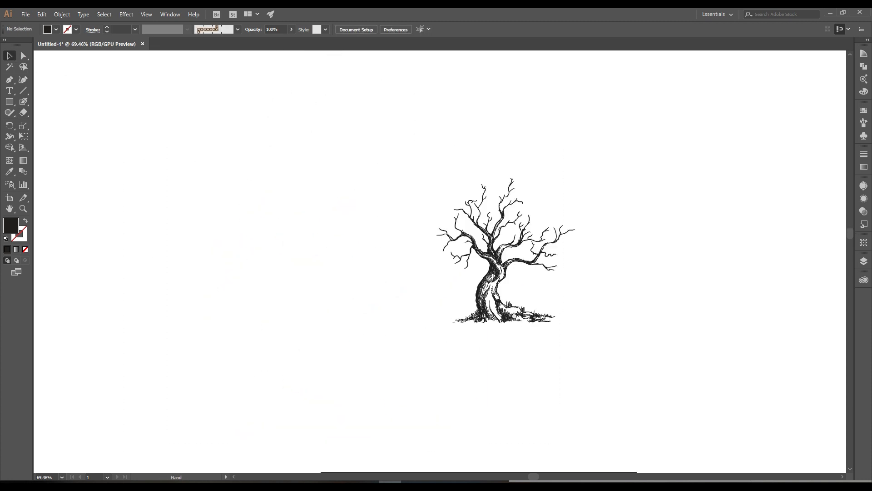
- Position the tree inside the artboard, slightly left of centre, and scale it up
key("ctrl+space")
left_click_drag(495, 261, 527, 265)
key("space")
left_click_drag(527, 265, 475, 213)
left_click(431, 255)
left_click_drag(431, 255, 342, 227)
key("space")
left_click(518, 261)
key("ctrl+space")
left_click_drag(536, 269, 495, 291)
left_click_drag(533, 304, 494, 199)
left_click_drag(398, 119, 362, 349)
left_click(425, 363)
key("space")
left_click_drag(426, 358, 424, 194)
left_click_drag(352, 167, 372, 265)
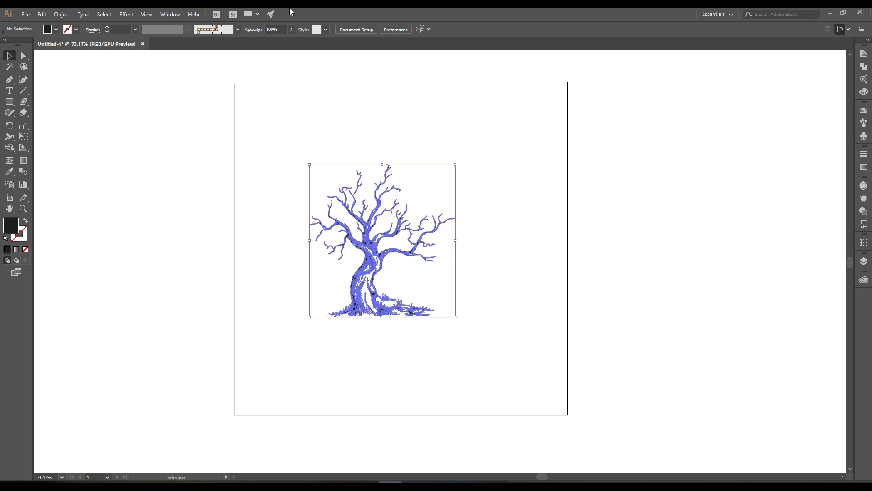
- Sketch the ground line out to the left of the tree and rough in the cliff ledge and its jagged edges at the right
left_click_drag(268, 341, 196, 344)
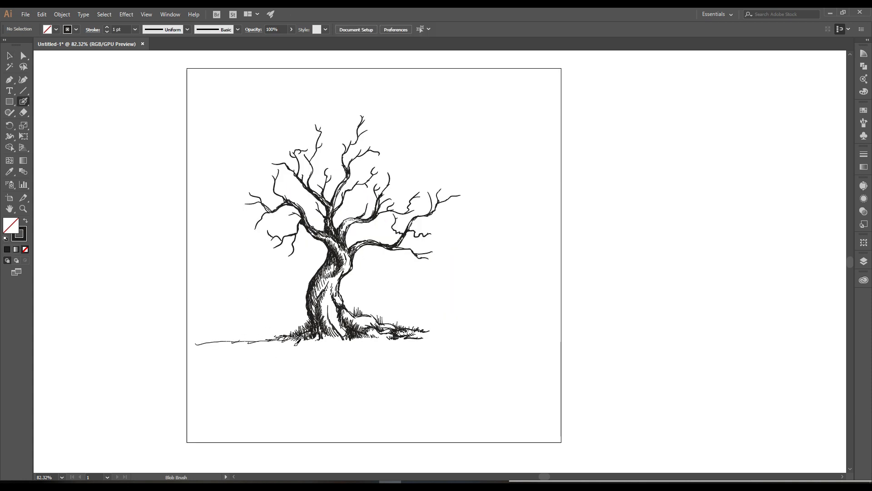
mouse_move(289, 340)
left_mouse_down()
mouse_move(268, 349)
mouse_move(284, 347)
left_mouse_up()
left_click_drag(303, 338, 295, 342)
mouse_move(358, 377)
left_mouse_down()
mouse_move(415, 347)
mouse_move(411, 341)
mouse_move(431, 344)
mouse_move(441, 327)
mouse_move(394, 354)
mouse_move(392, 336)
mouse_move(432, 344)
mouse_move(432, 411)
left_mouse_up()
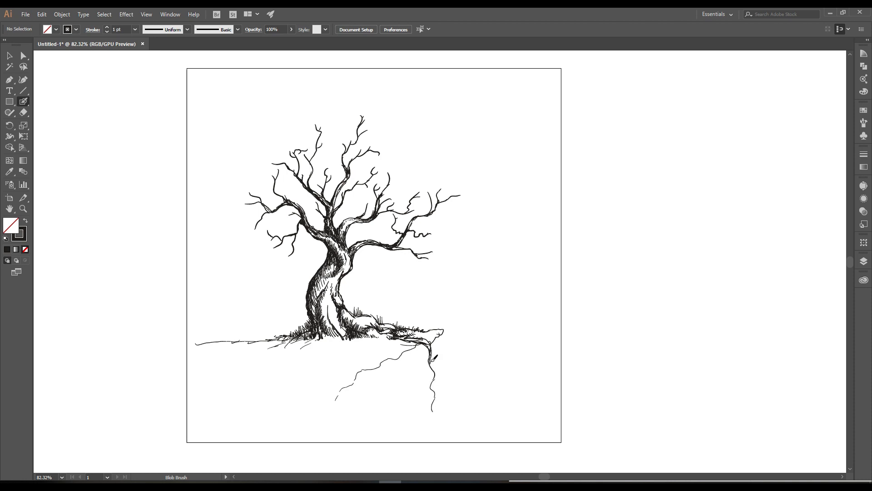
- Draw wavy roots hanging down from the tip of the cliff ledge
scroll(433, 363, "up", 2)
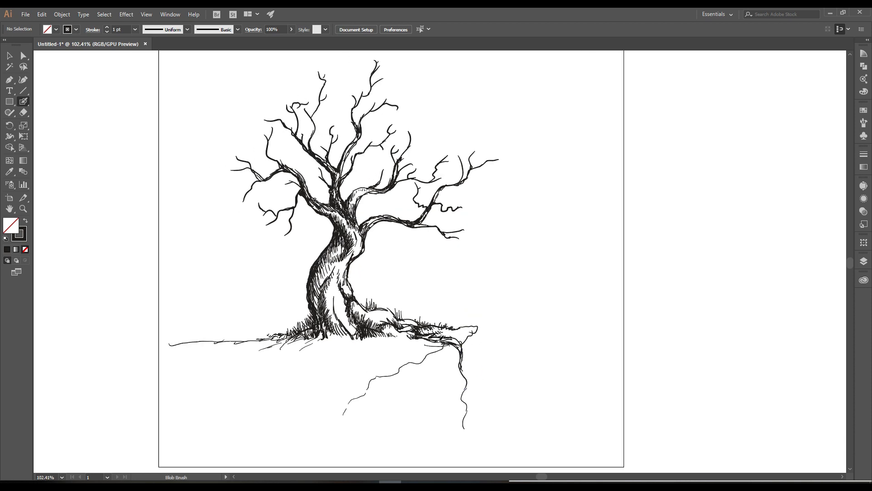
mouse_move(443, 341)
left_mouse_down()
mouse_move(455, 340)
mouse_move(463, 359)
mouse_move(459, 452)
left_mouse_up()
mouse_move(468, 407)
left_mouse_down()
mouse_move(463, 360)
mouse_move(444, 335)
mouse_move(464, 335)
mouse_move(443, 329)
mouse_move(472, 348)
mouse_move(470, 371)
left_mouse_up()
left_click_drag(471, 373, 476, 434)
- Darken the underside of the ledge, sketch the cliff's receding inner edge below it and add another hanging root
mouse_move(446, 346)
left_mouse_down()
mouse_move(378, 337)
mouse_move(402, 343)
left_mouse_up()
mouse_move(402, 343)
left_mouse_down()
mouse_move(454, 345)
mouse_move(440, 354)
left_mouse_up()
mouse_move(448, 359)
left_mouse_down()
mouse_move(440, 341)
mouse_move(425, 350)
mouse_move(378, 408)
left_mouse_up()
left_click(422, 347, "ctrl+alt")
left_click_drag(446, 334, 452, 396)
left_click(451, 367, "ctrl")
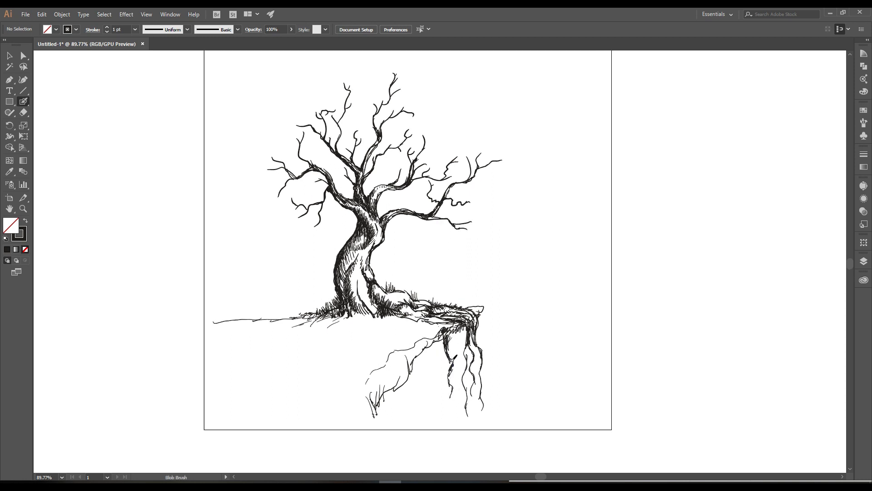
- Hatch the rocky underside of the ledge to the right of the trunk with short strokes
left_click_drag(456, 331, 457, 339)
mouse_move(458, 338)
left_mouse_down()
mouse_move(460, 327)
mouse_move(424, 324)
mouse_move(418, 337)
left_mouse_up()
left_click_drag(442, 332, 385, 343)
left_click_drag(403, 323, 399, 330)
left_click_drag(397, 328, 421, 332)
left_click_drag(413, 329, 443, 325)
left_click_drag(424, 324, 399, 323)
- Add grass strokes and small ground contours beneath the tree base, leading towards the ledge
left_click_drag(392, 316, 357, 323)
left_click_drag(353, 323, 345, 327)
left_click_drag(342, 319, 386, 331)
mouse_move(392, 323)
left_mouse_down()
mouse_move(387, 332)
mouse_move(394, 327)
left_mouse_up()
left_click_drag(416, 329, 387, 337)
mouse_move(382, 337)
left_mouse_down()
mouse_move(388, 329)
mouse_move(372, 332)
left_mouse_up()
left_click_drag(395, 326, 363, 327)
left_click_drag(381, 340, 411, 323)
- Draw the slope line down to the lower left and hatch the cliff face below it with grassy strokes
left_click_drag(416, 338, 327, 382)
mouse_move(377, 370)
left_mouse_down()
mouse_move(370, 378)
mouse_move(385, 372)
left_mouse_up()
left_click_drag(386, 366, 389, 376)
left_click_drag(395, 368, 390, 373)
left_click_drag(428, 348, 417, 372)
left_click_drag(423, 353, 416, 386)
mouse_move(414, 380)
left_mouse_down()
mouse_move(406, 388)
mouse_move(417, 390)
left_mouse_up()
left_click_drag(384, 366, 393, 386)
mouse_move(385, 381)
left_mouse_down()
mouse_move(391, 388)
mouse_move(382, 390)
left_mouse_up()
left_click_drag(412, 354, 411, 362)
left_click_drag(420, 354, 413, 365)
left_click_drag(436, 336, 437, 344)
left_click_drag(438, 332, 435, 335)
- Shade the rock layers up to the tip of the ledge and reinforce the roots hanging from it
left_click_drag(439, 322, 442, 324)
left_click_drag(448, 317, 450, 322)
mouse_move(458, 314)
left_mouse_down()
mouse_move(454, 320)
mouse_move(461, 317)
left_mouse_up()
left_click_drag(460, 309, 438, 301)
mouse_move(442, 303)
left_mouse_down()
mouse_move(433, 297)
mouse_move(447, 303)
left_mouse_up()
mouse_move(445, 297)
left_mouse_down()
mouse_move(455, 302)
mouse_move(447, 309)
left_mouse_up()
left_click_drag(469, 307, 475, 371)
left_click_drag(478, 312, 481, 319)
mouse_move(483, 303)
left_mouse_down()
mouse_move(482, 314)
mouse_move(487, 304)
left_mouse_up()
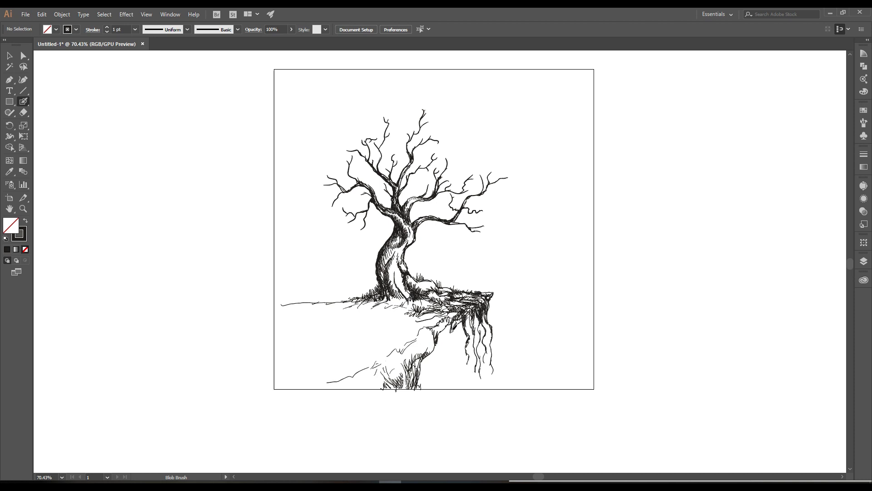
- Darken the cliff face down to the artboard's lower edge and add short grass strokes along the lower slope line
mouse_move(449, 330)
left_mouse_down()
mouse_move(420, 381)
mouse_move(405, 388)
left_mouse_up()
mouse_move(407, 363)
left_mouse_down()
mouse_move(412, 382)
mouse_move(409, 371)
left_mouse_up()
left_click_drag(418, 355, 413, 387)
left_click_drag(419, 375, 421, 386)
left_click_drag(377, 370, 374, 383)
mouse_move(370, 375)
left_mouse_down()
mouse_move(370, 386)
mouse_move(373, 362)
left_mouse_up()
left_click_drag(373, 368, 379, 359)
left_click_drag(379, 366, 383, 360)
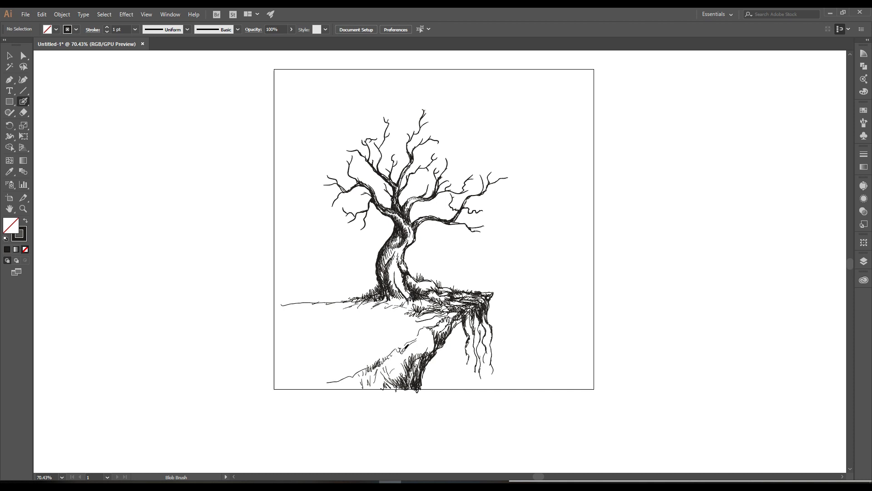
- Hatch the upper part of the slope contour and draw small grass tufts on the empty ground below the tree
left_click_drag(420, 332, 435, 320)
left_click_drag(373, 332, 379, 343)
left_click_drag(378, 332, 386, 339)
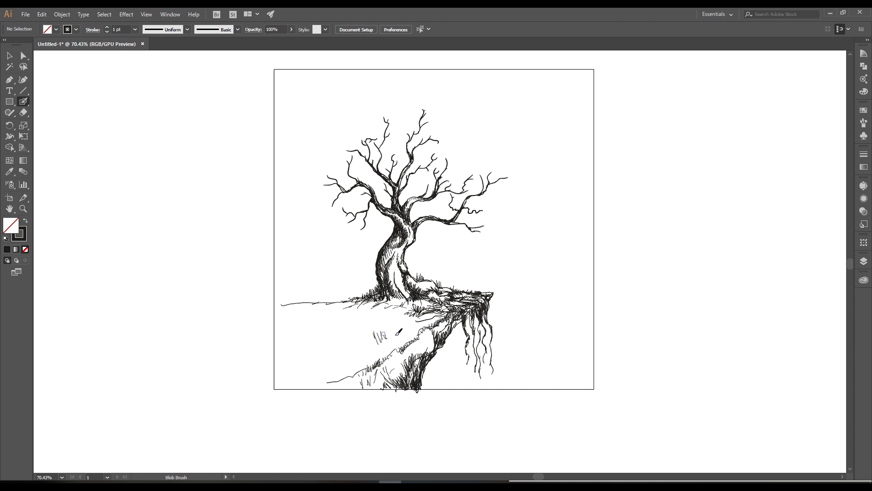
scroll(398, 311, "up", 1)
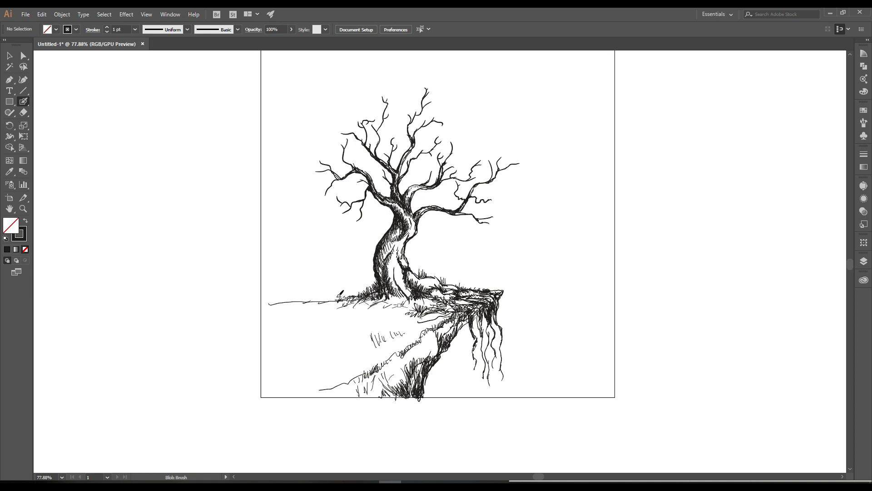
scroll(341, 293, "down", 3)
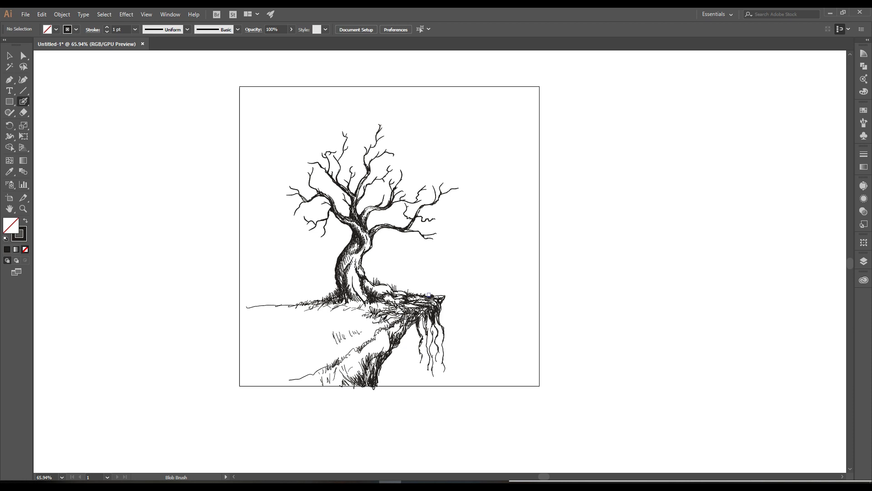
scroll(340, 336, "up", 2)
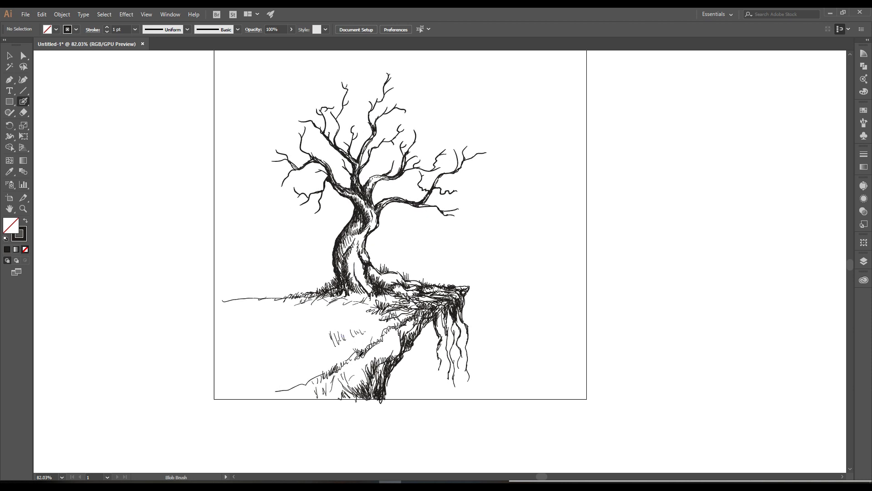
scroll(344, 338, "down", 1)
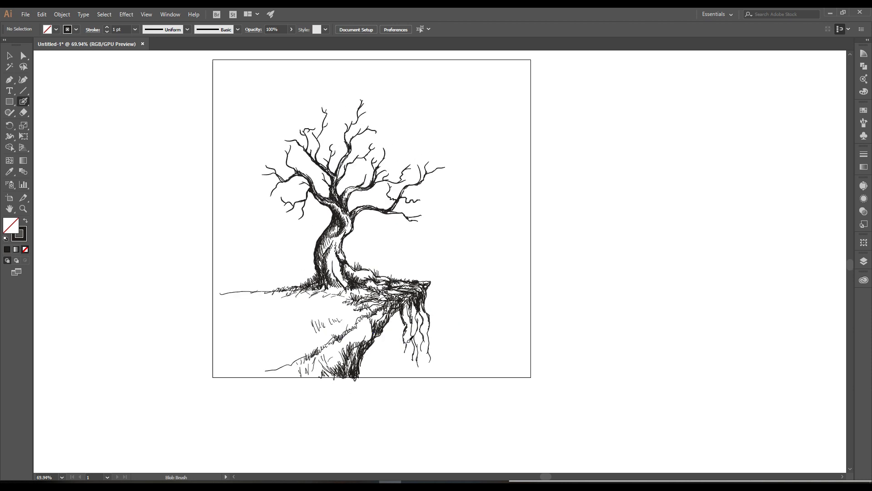
- Draw a horizontal waterline from the cliff to the artboard's right edge, with a low distant shoreline of bushes above it
scroll(404, 345, "down", 1)
scroll(388, 339, "up", 1)
left_click_drag(368, 354, 528, 354)
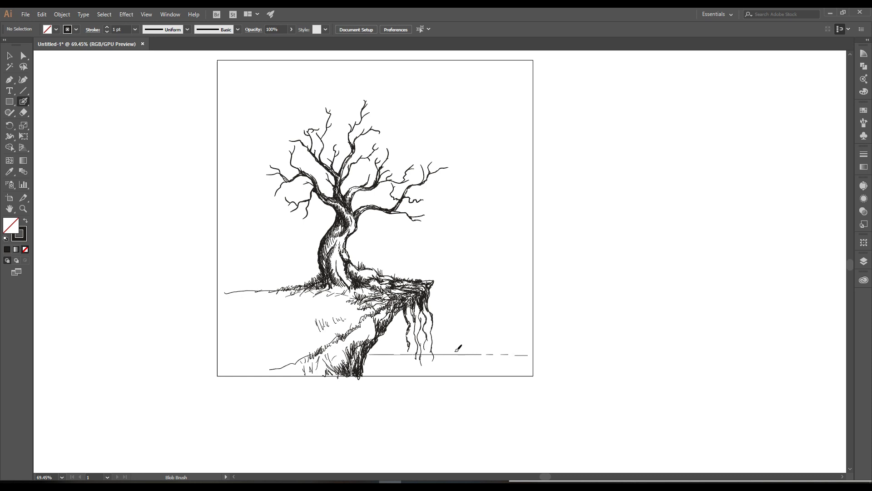
left_click_drag(399, 350, 531, 353)
left_click_drag(474, 349, 531, 353)
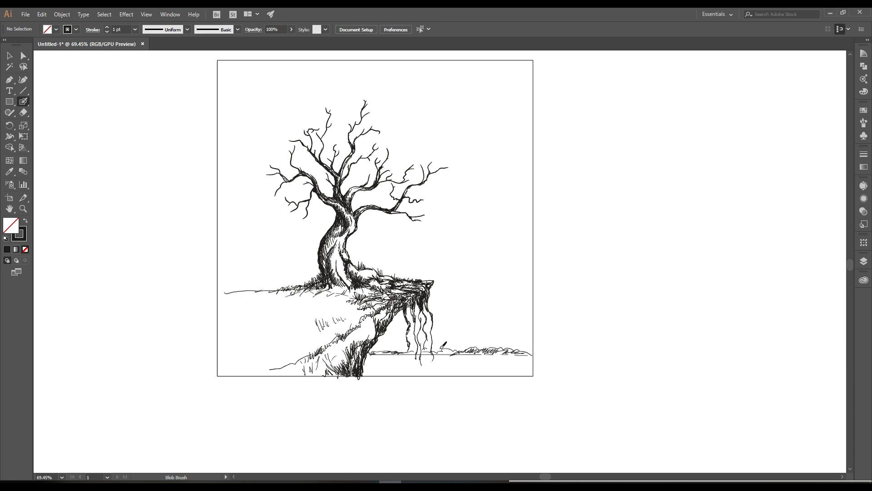
- Fill in the shoreline beside the cliff and draw short horizontal ripple strokes on the water
left_click_drag(424, 349, 427, 351)
left_click_drag(376, 351, 389, 354)
left_click_drag(368, 356, 434, 373)
mouse_move(437, 370)
left_mouse_down()
mouse_move(471, 368)
mouse_move(440, 362)
left_mouse_up()
left_click(481, 366)
left_click_drag(447, 362, 453, 362)
left_click_drag(463, 362, 473, 358)
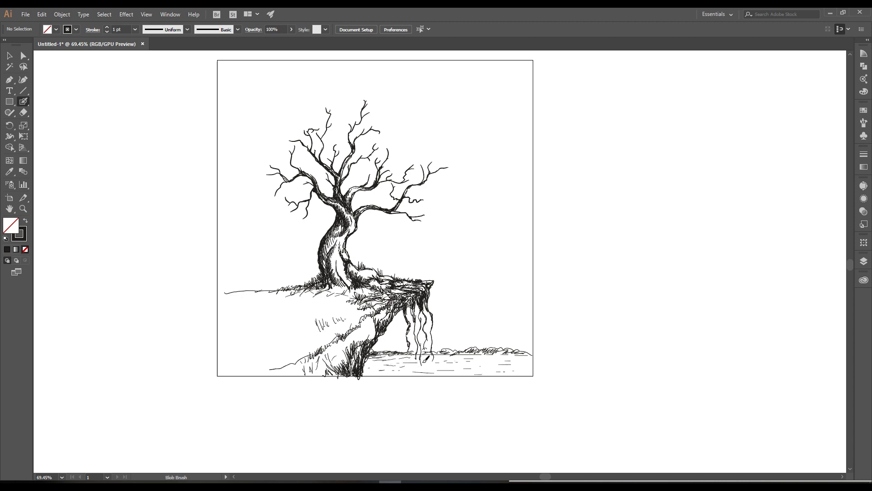
- Darken the base of the distant shoreline up to the artboard's right edge
scroll(409, 361, "down", 2)
left_click_drag(474, 356, 506, 357)
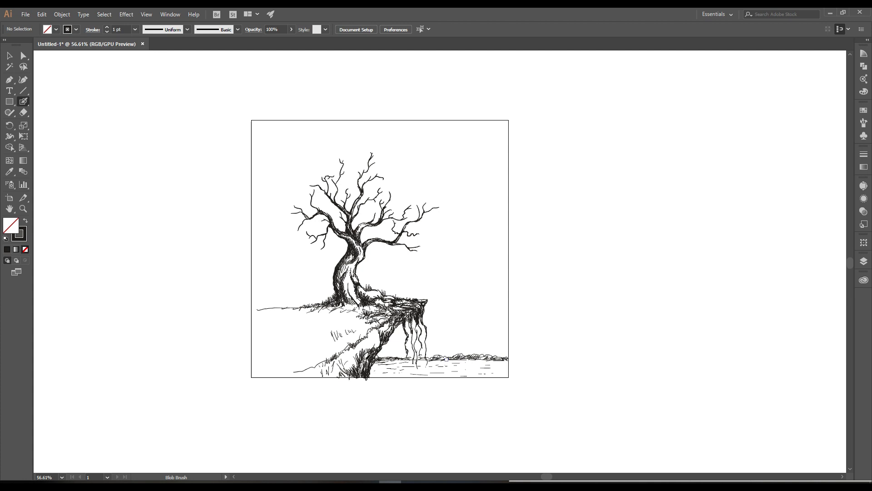
key("v")
key("ctrl+a")
left_click(544, 284)
- Return to the Blob Brush and add dense hatching to the lower slope and the dark edge of the cliff face
key("shift+b")
key("shift+x")
scroll(417, 312, "up", 1)
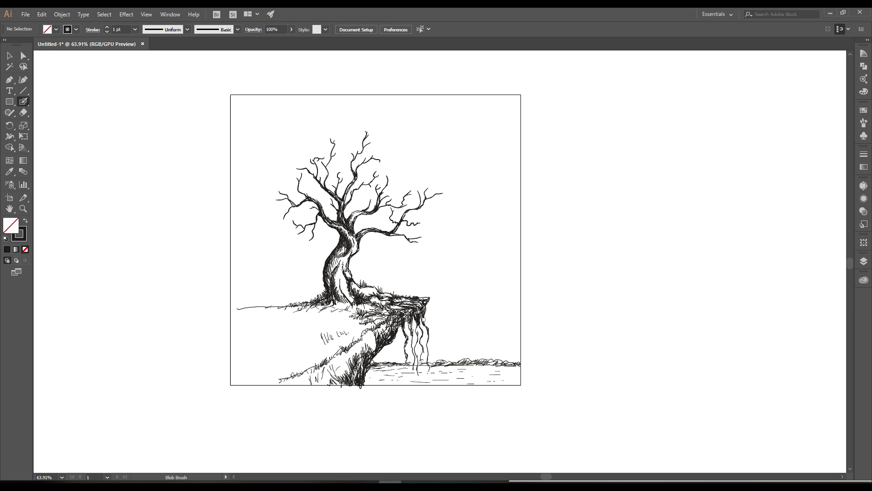
scroll(411, 318, "up", 4)
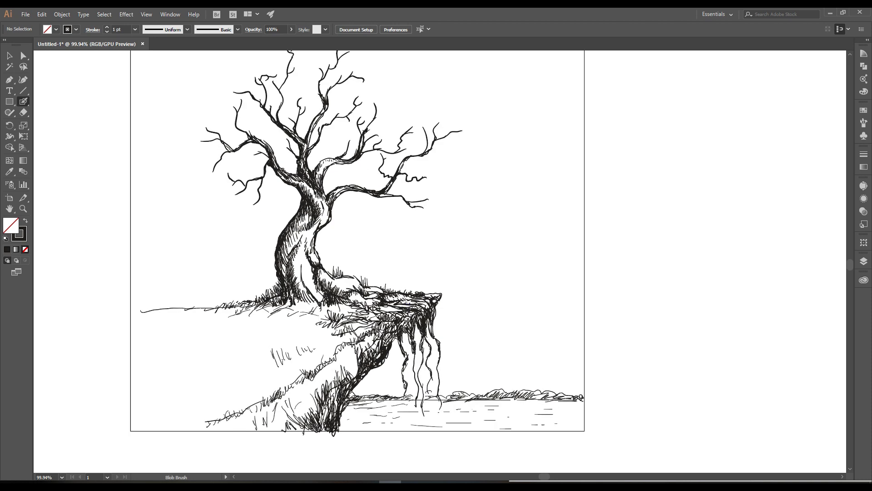
mouse_move(353, 300)
left_mouse_down()
mouse_move(384, 316)
mouse_move(383, 337)
left_mouse_up()
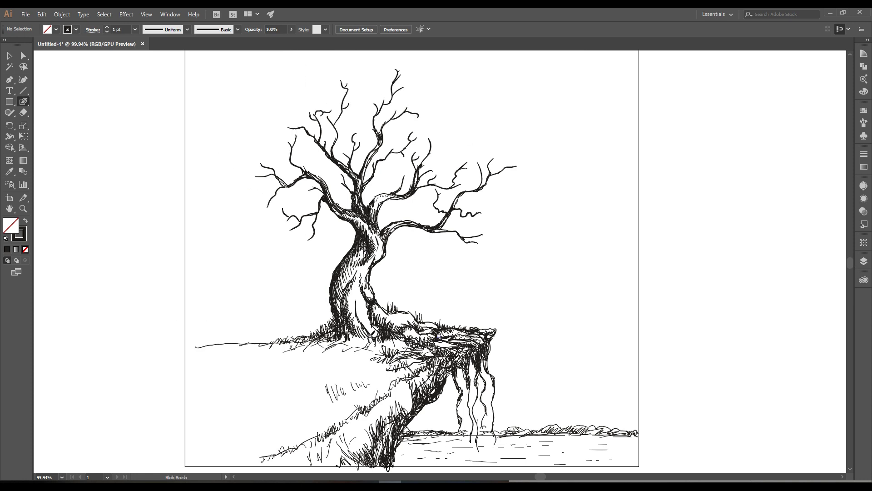
scroll(354, 343, "down", 2)
scroll(335, 314, "up", 1)
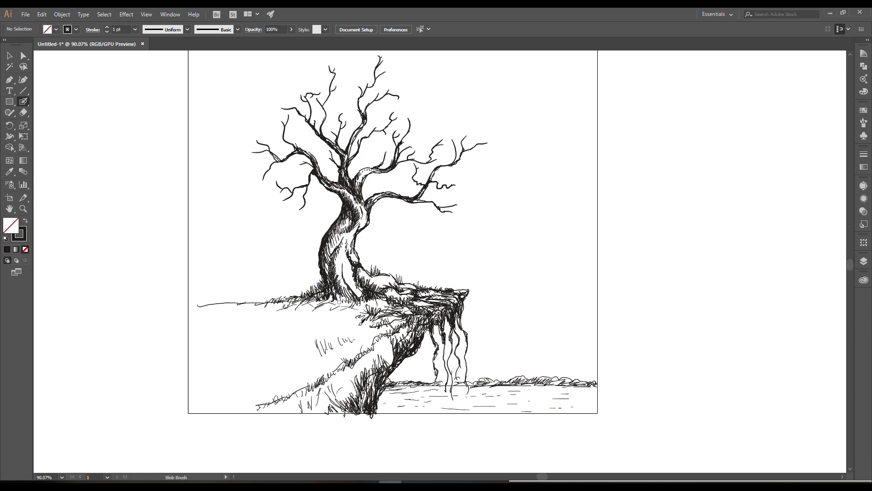
left_click_drag(316, 295, 310, 301)
mouse_move(374, 347)
left_mouse_down()
mouse_move(400, 320)
mouse_move(389, 344)
mouse_move(415, 339)
left_mouse_up()
mouse_move(336, 393)
left_mouse_down()
mouse_move(344, 404)
mouse_move(303, 413)
left_mouse_up()
mouse_move(300, 401)
left_mouse_down()
mouse_move(292, 409)
mouse_move(342, 414)
left_mouse_up()
mouse_move(352, 403)
left_mouse_down()
mouse_move(350, 411)
mouse_move(379, 405)
left_mouse_up()
mouse_move(386, 385)
left_mouse_down()
mouse_move(381, 401)
mouse_move(386, 393)
left_mouse_up()
left_click_drag(393, 370, 386, 385)
left_click_drag(397, 351, 387, 366)
- Thicken the roots hanging beneath the ledge and extend them towards the water
left_click_drag(430, 332, 435, 368)
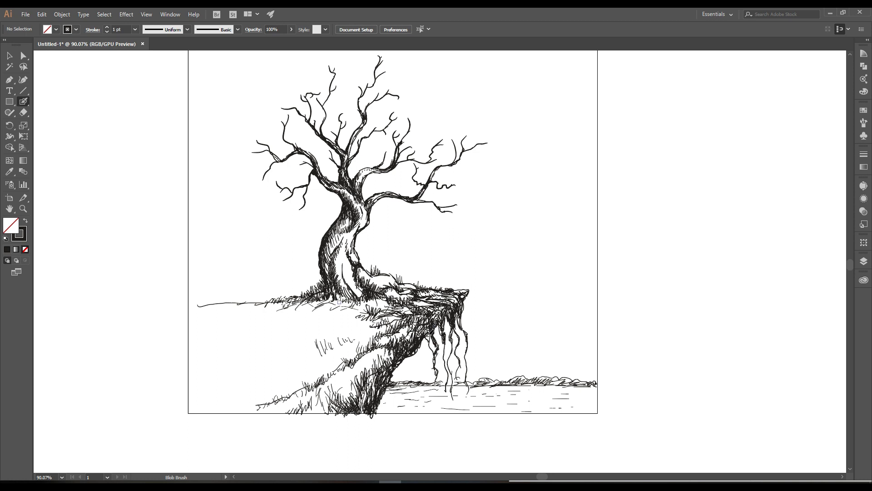
mouse_move(461, 320)
left_mouse_down()
mouse_move(460, 360)
mouse_move(467, 340)
left_mouse_up()
left_click_drag(461, 308, 445, 399)
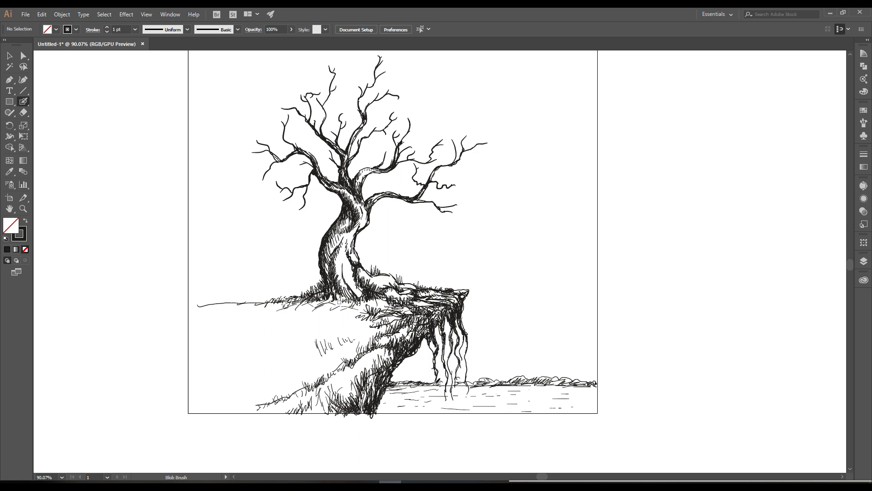
- Select the whole drawing, shift it slightly left and scale it up slightly to span the artboard's width
scroll(472, 350, "down", 3)
key("v")
key("ctrl+a")
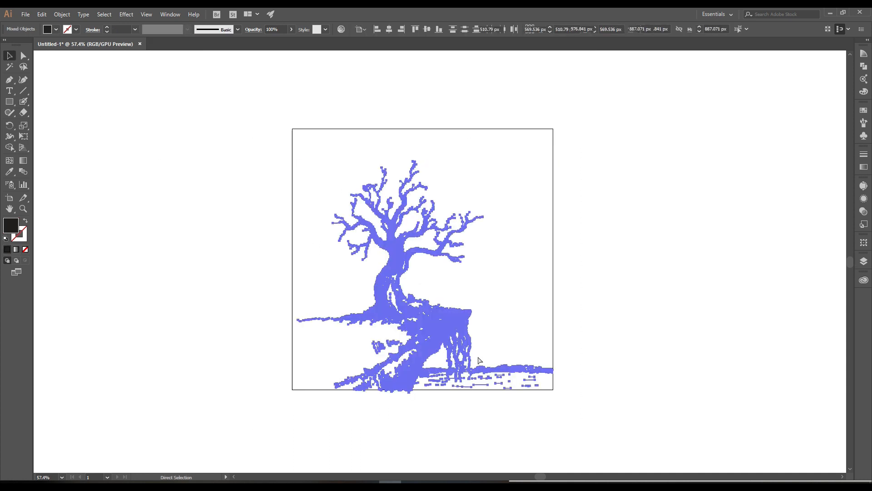
left_click_drag(386, 259, 383, 258)
left_click_drag(549, 163, 556, 155)
left_click(621, 206)
- Draw a 1004 x 1004 px rectangle covering the artboard and fill it with beige #d3bfb4
scroll(539, 323, "up", 2)
key("m")
left_click_drag(203, 73, 531, 402)
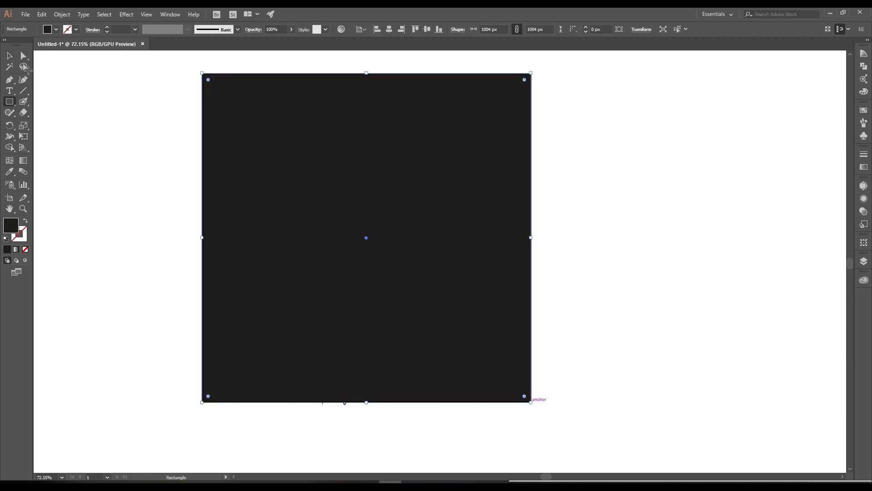
double_click(13, 227)
left_click_drag(533, 182, 541, 183)
left_click(737, 168)
- Send the background rectangle behind the drawing and lighten its fill to a pale warm grey
right_click(453, 163)
left_click(590, 333)
key("v")
double_click(11, 226)
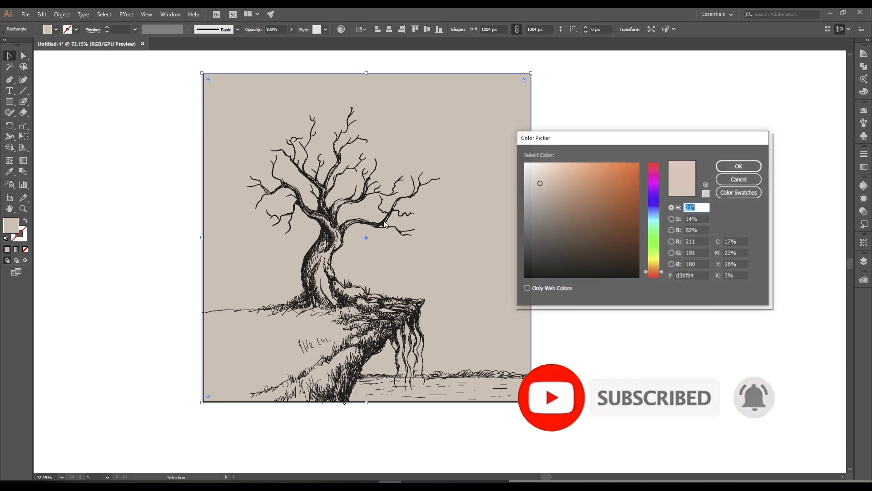
left_click(739, 166)
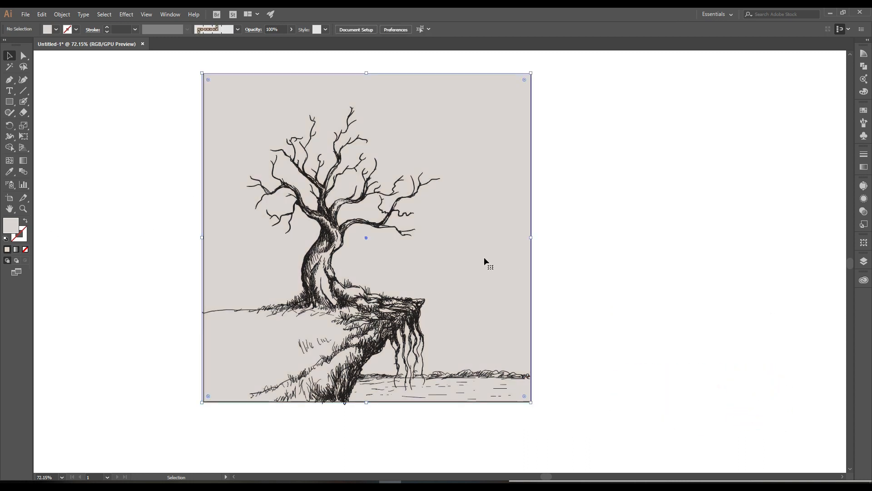
left_click_drag(202, 404, 205, 404)
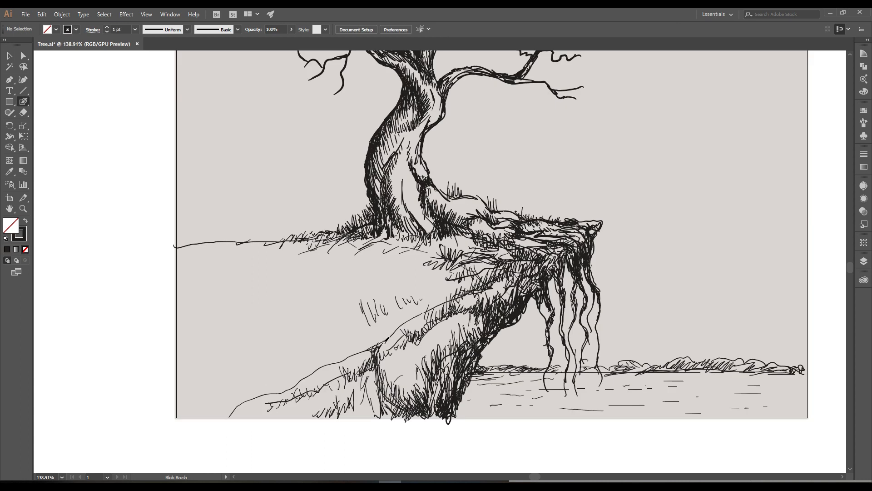
- Strengthen the cliff's sloping upper contour from the ledge to the lower left and hatch along it
scroll(403, 363, "down", 2)
mouse_move(392, 374)
left_mouse_down()
mouse_move(419, 346)
mouse_move(402, 363)
mouse_move(460, 342)
left_mouse_up()
left_click_drag(469, 336, 492, 325)
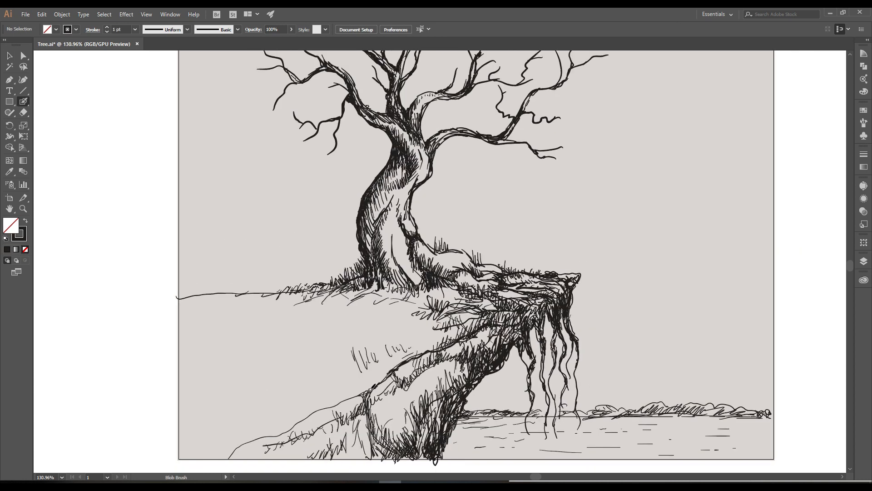
left_click_drag(371, 389, 365, 404)
scroll(370, 389, "down", 2)
left_click_drag(413, 363, 269, 437)
left_click_drag(283, 426, 275, 437)
mouse_move(289, 426)
left_mouse_down()
mouse_move(279, 436)
mouse_move(289, 433)
left_mouse_up()
left_click_drag(313, 416, 305, 425)
left_click_drag(324, 411, 319, 425)
- Hatch the rock faces and cracks under the left part of the sloping contour
scroll(323, 409, "down", 1)
mouse_move(323, 390)
left_mouse_down()
mouse_move(343, 397)
mouse_move(342, 435)
mouse_move(349, 418)
left_mouse_up()
left_click_drag(363, 406, 350, 422)
left_click_drag(381, 406, 342, 424)
left_click_drag(341, 423, 346, 452)
mouse_move(352, 414)
left_mouse_down()
mouse_move(346, 427)
mouse_move(353, 415)
left_mouse_up()
mouse_move(375, 401)
left_mouse_down()
mouse_move(370, 410)
mouse_move(378, 401)
left_mouse_up()
- Draw dark vertical clefts in the central cliff face and shade the rock beneath the ledge
left_click_drag(395, 384, 400, 437)
mouse_move(413, 374)
left_mouse_down()
mouse_move(395, 394)
mouse_move(405, 381)
mouse_move(426, 410)
left_mouse_up()
mouse_move(442, 366)
left_mouse_down()
mouse_move(429, 400)
mouse_move(435, 377)
left_mouse_up()
mouse_move(467, 347)
left_mouse_down()
mouse_move(445, 370)
mouse_move(459, 365)
left_mouse_up()
mouse_move(475, 347)
left_mouse_down()
mouse_move(466, 357)
mouse_move(451, 354)
mouse_move(462, 348)
mouse_move(470, 317)
left_mouse_up()
mouse_move(493, 305)
left_mouse_down()
mouse_move(480, 318)
mouse_move(480, 291)
mouse_move(465, 315)
left_mouse_up()
left_click_drag(485, 306, 462, 334)
- Thicken the inner hanging root and draw a short extra root to its left
left_click_drag(479, 331, 490, 389)
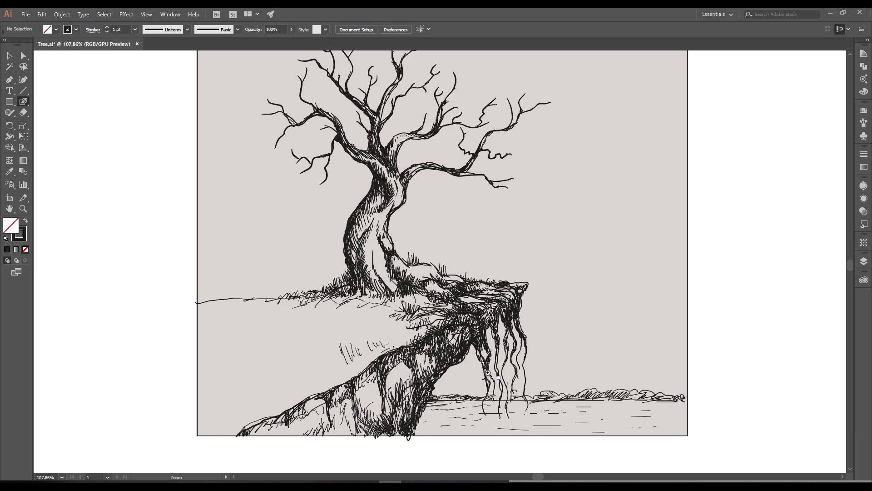
scroll(495, 377, "down", 1)
mouse_move(512, 323)
left_mouse_down()
mouse_move(516, 366)
mouse_move(519, 358)
left_mouse_up()
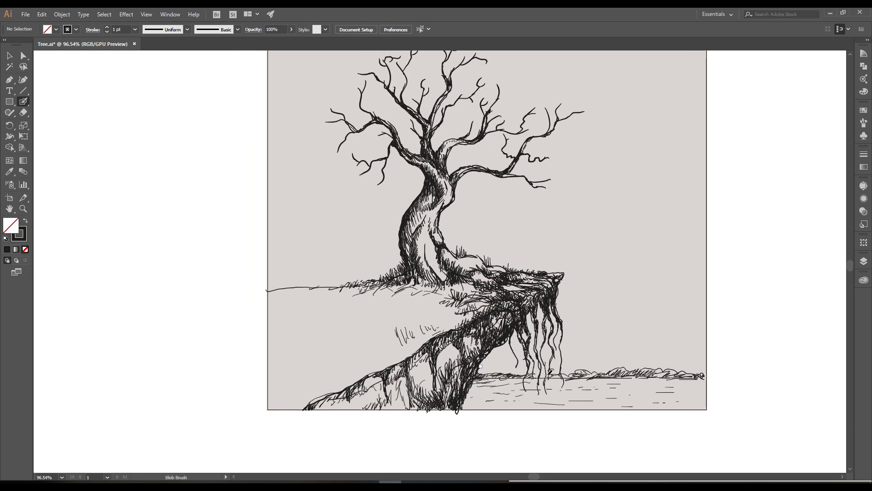
scroll(513, 383, "down", 1)
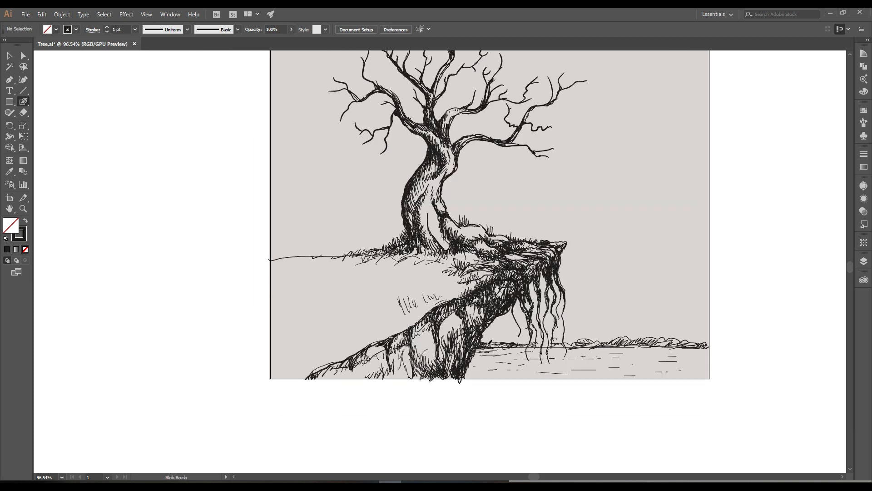
- Deepen the shading on the central rock faces and along the cliff's edge beside the water
scroll(538, 344, "up", 3)
scroll(509, 356, "down", 1)
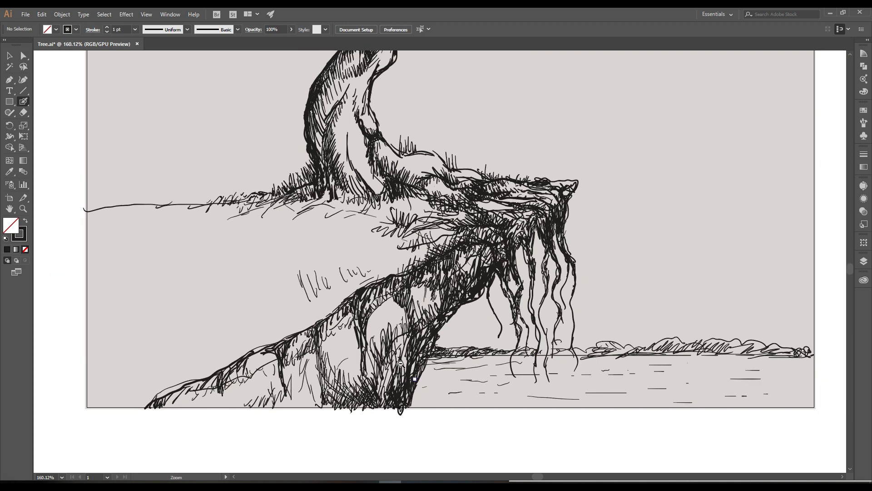
scroll(413, 377, "down", 1)
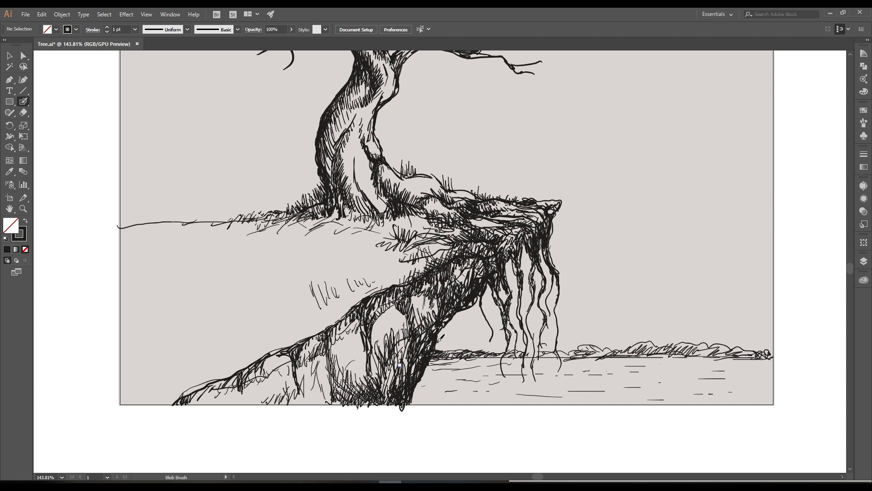
left_click_drag(467, 298, 442, 323)
mouse_move(402, 304)
left_mouse_down()
mouse_move(411, 380)
mouse_move(375, 350)
mouse_move(377, 300)
left_mouse_up()
scroll(474, 361, "down", 2)
mouse_move(430, 361)
left_mouse_down()
mouse_move(444, 409)
mouse_move(454, 367)
mouse_move(430, 361)
left_mouse_up()
scroll(470, 381, "down", 1)
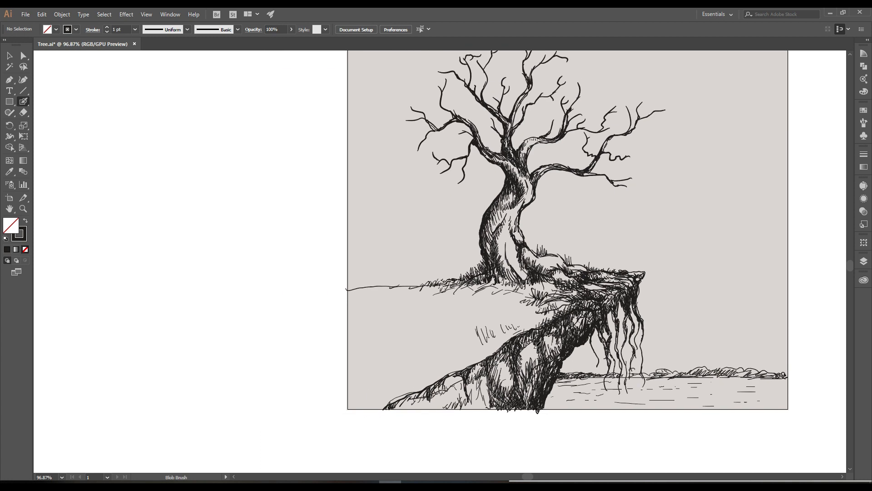
- Add final hatching to the cliff base and lower slope, and draw a small grass tuft on the open ground
mouse_move(525, 371)
left_mouse_down()
mouse_move(530, 354)
mouse_move(538, 368)
left_mouse_up()
left_click_drag(486, 408, 498, 400)
left_click_drag(441, 385, 402, 413)
left_click_drag(454, 361, 438, 374)
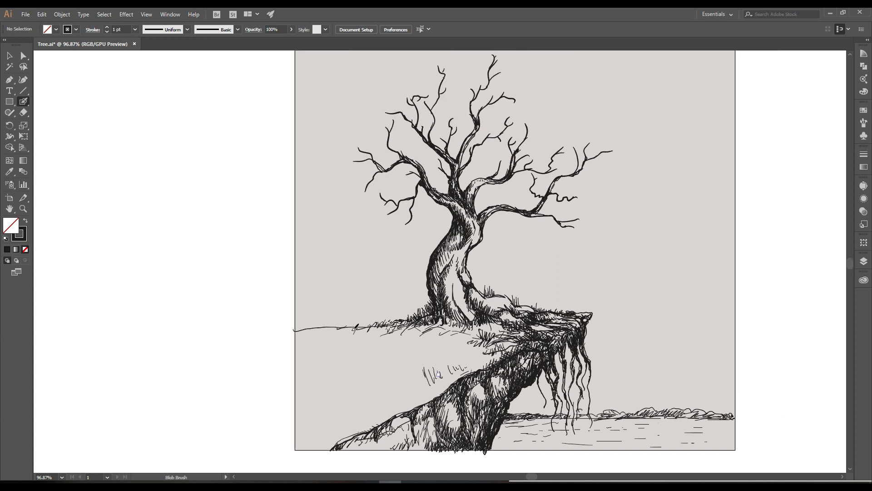
scroll(414, 351, "down", 1)
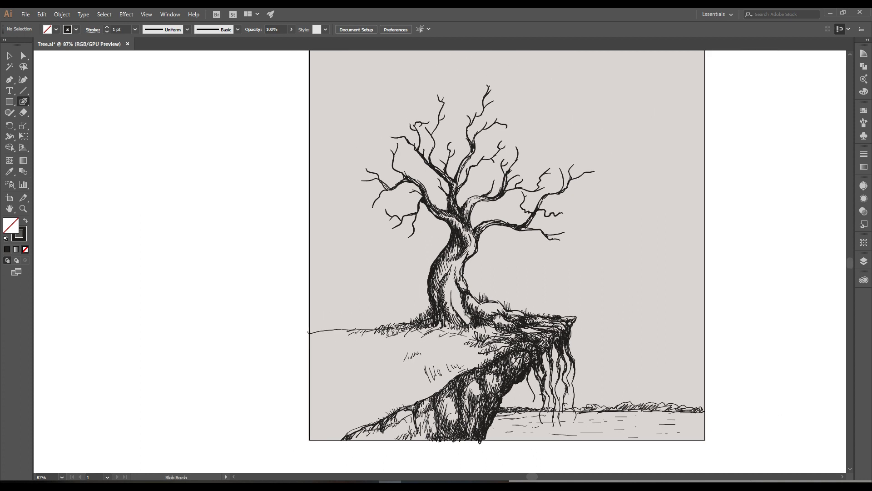
- Add short grass strokes on the ground beneath the tree's roots and along the upper edge of the cliff
scroll(463, 368, "up", 2)
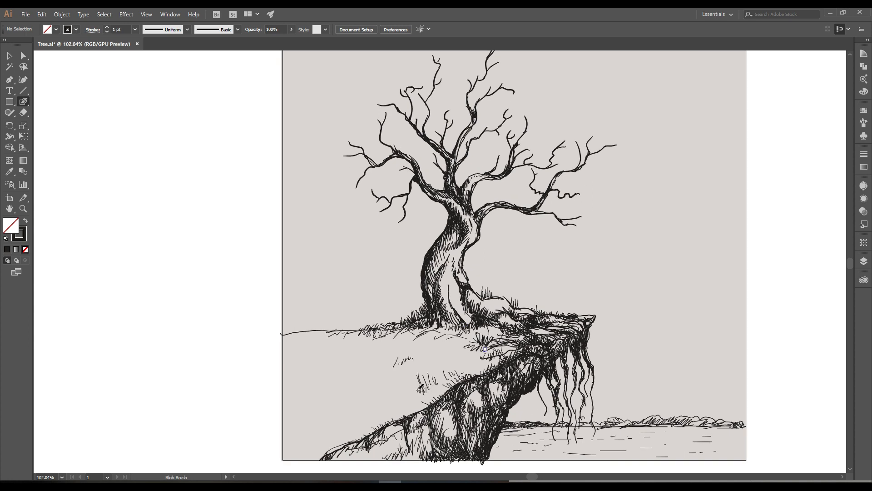
left_click_drag(466, 357, 495, 341)
scroll(414, 325, "up", 3)
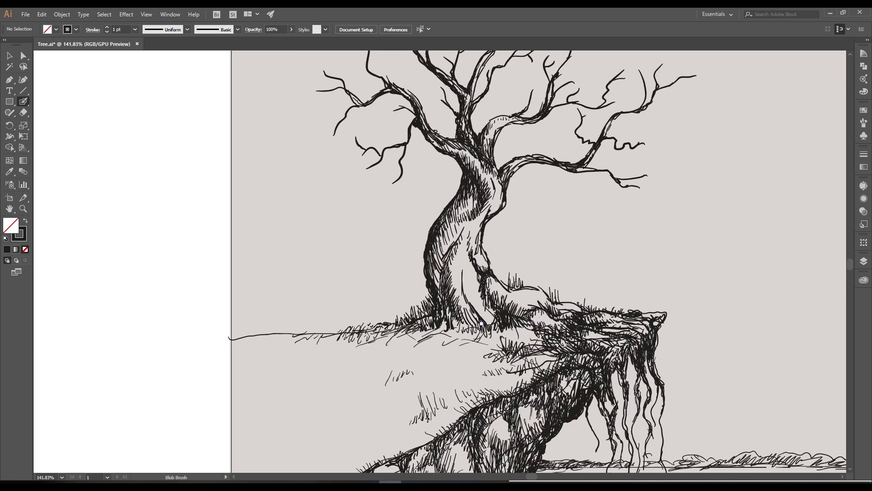
scroll(478, 355, "down", 3)
scroll(508, 372, "up", 2)
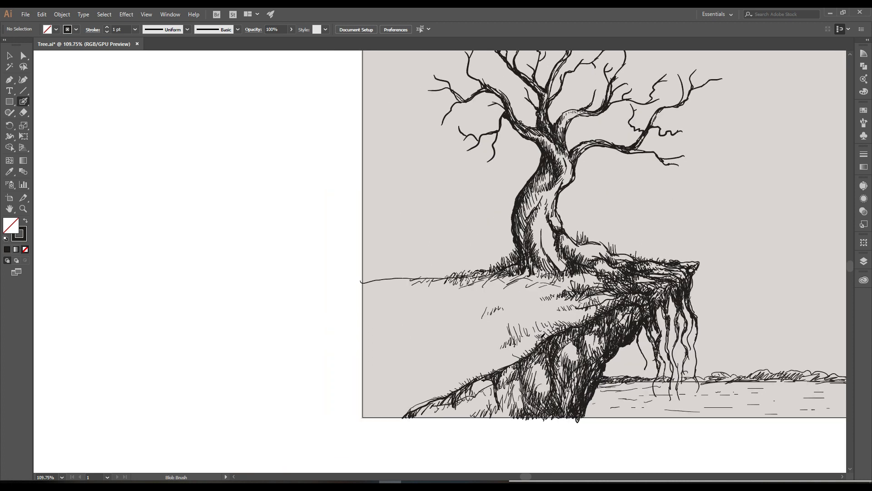
scroll(515, 358, "down", 3)
key("v")
left_click_drag(782, 112, 271, 473)
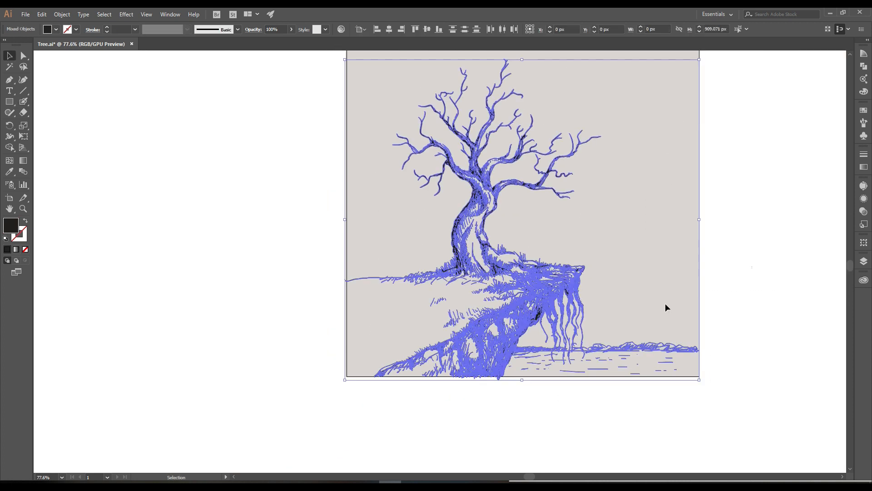
left_click(665, 305)
- Extend the grass strokes with the Blob Brush down the slope's edge to the artboard's bottom-left corner and up towards the ledge
left_click_drag(435, 324, 415, 346)
key("shift+b")
left_click_drag(403, 375, 407, 371)
left_click_drag(353, 401, 356, 396)
left_click_drag(347, 400, 384, 380)
mouse_move(378, 384)
left_mouse_down()
mouse_move(384, 371)
mouse_move(400, 381)
left_mouse_up()
left_click_drag(404, 392, 416, 382)
left_click_drag(436, 339, 442, 367)
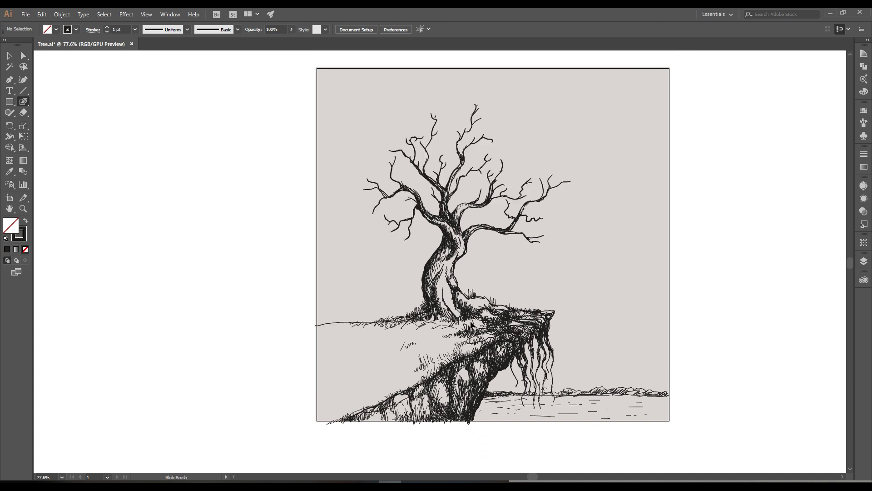
- Hatch grass on the ground just below the trunk and add sparse tufts across the open slope
scroll(471, 324, "up", 1)
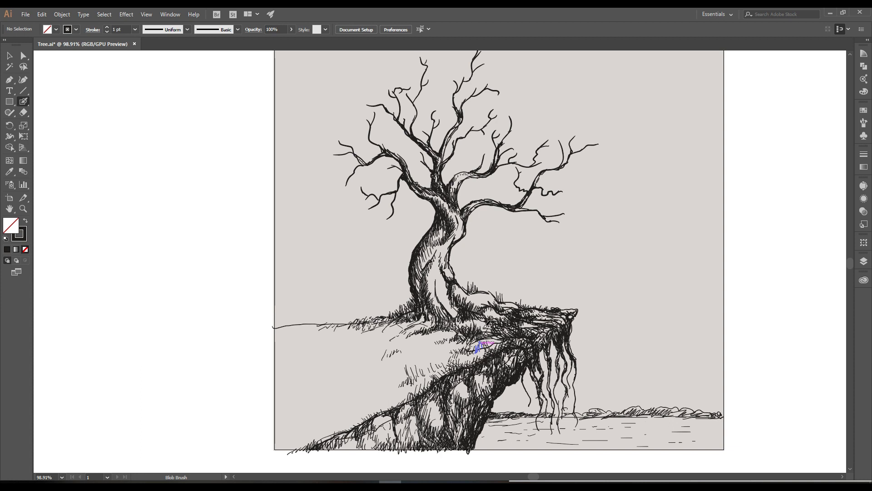
scroll(468, 322, "down", 1)
left_click_drag(434, 318, 485, 298)
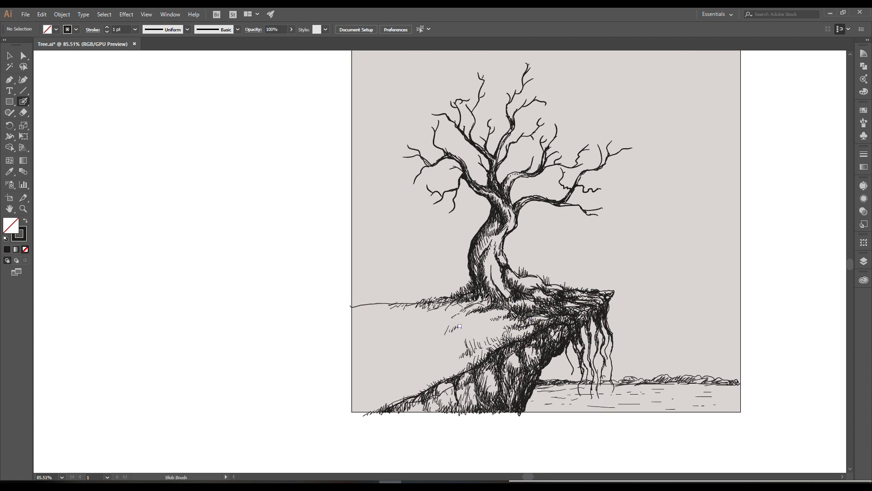
scroll(459, 325, "down", 1)
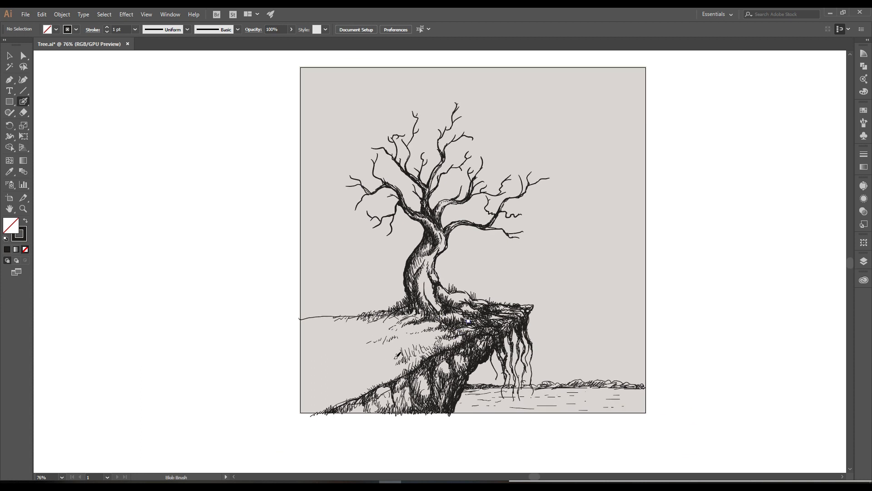
- Draw bark contour lines on the lower trunk and a dark root spreading left from its base
scroll(468, 320, "up", 2)
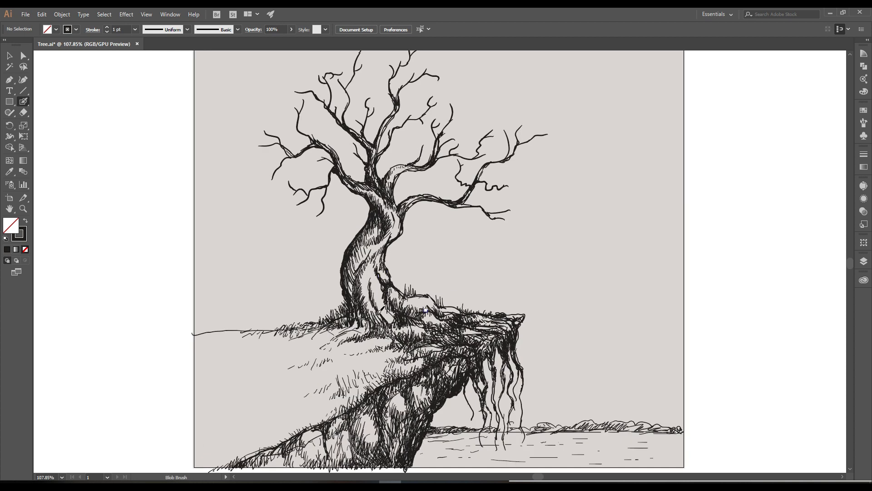
scroll(390, 314, "up", 1)
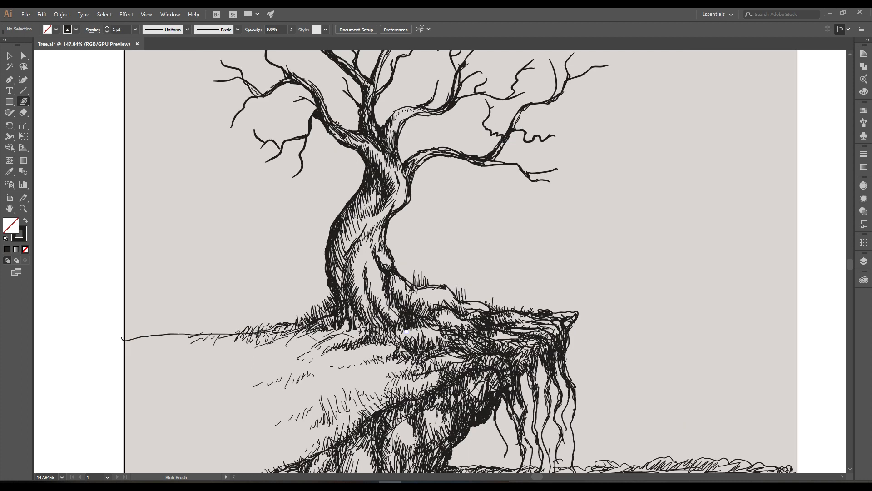
scroll(366, 334, "down", 1)
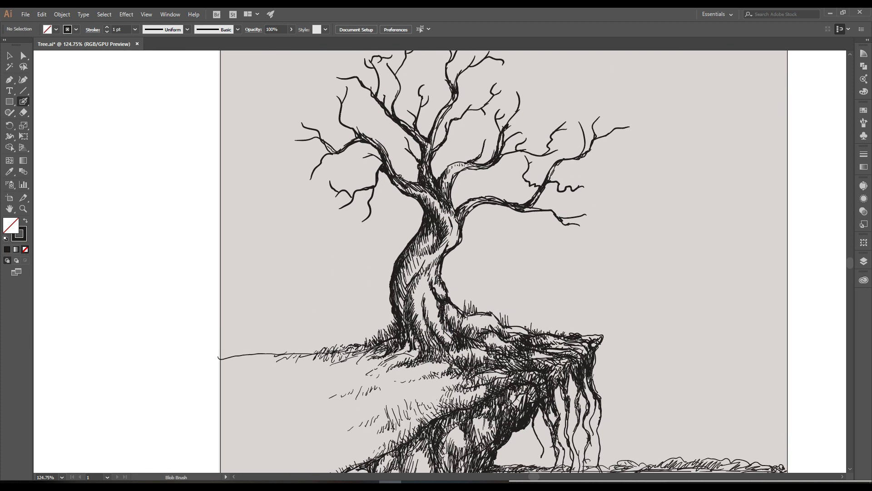
left_click_drag(383, 371, 430, 362)
scroll(404, 367, "down", 1)
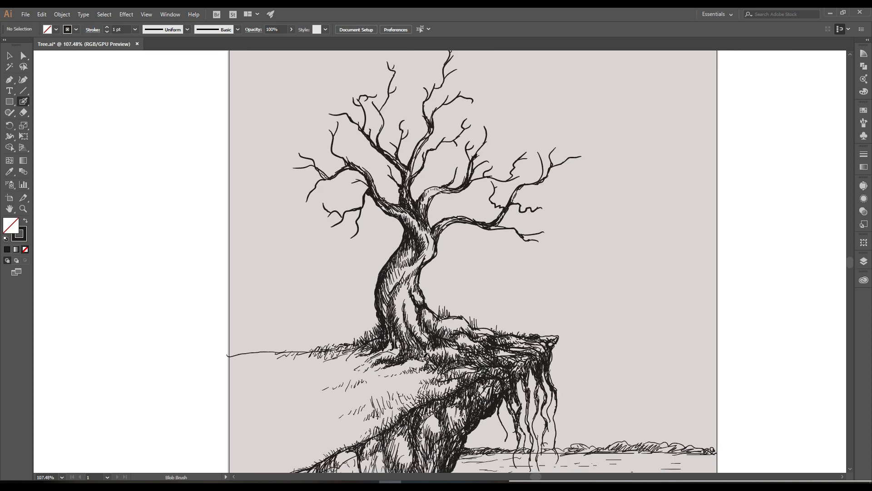
- Darken the outer tip of the rocky ledge with a few short strokes
scroll(485, 363, "down", 1)
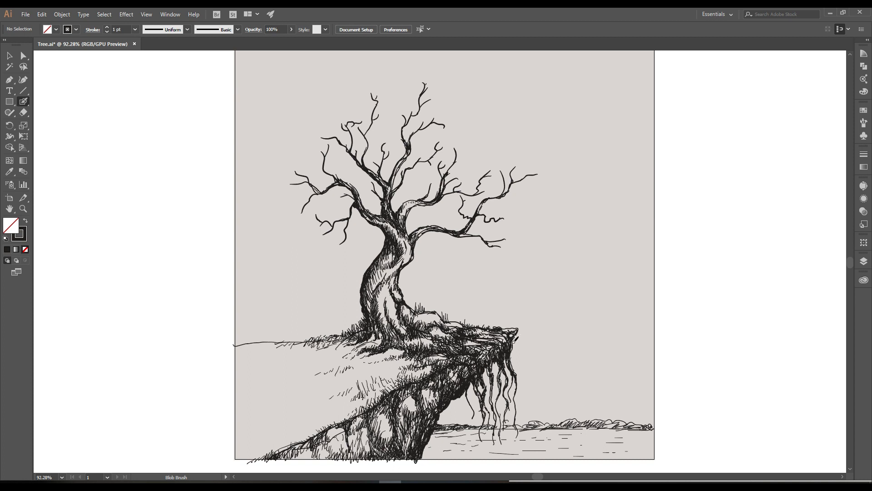
left_click_drag(517, 332, 495, 326)
scroll(506, 332, "up", 1)
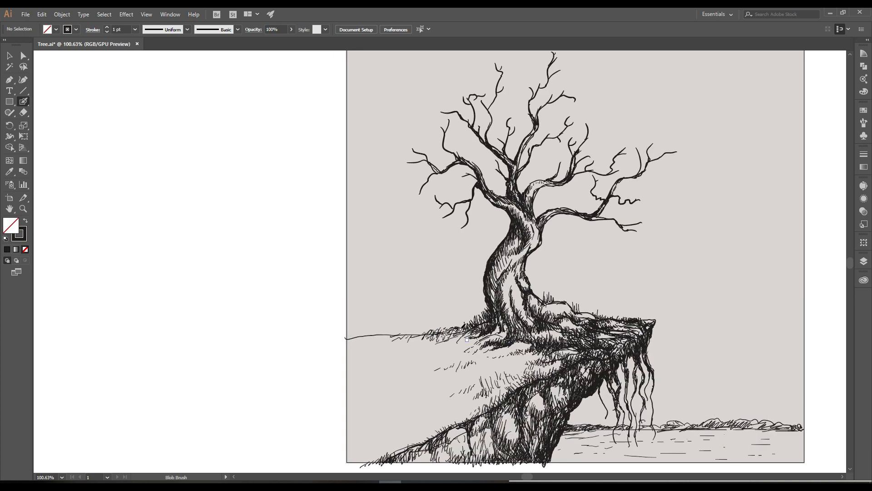
- Shade the spreading roots at the trunk base and thicken the grass to the left of the trunk
scroll(467, 340, "up", 2)
mouse_move(425, 331)
left_mouse_down()
mouse_move(402, 344)
mouse_move(436, 345)
left_mouse_up()
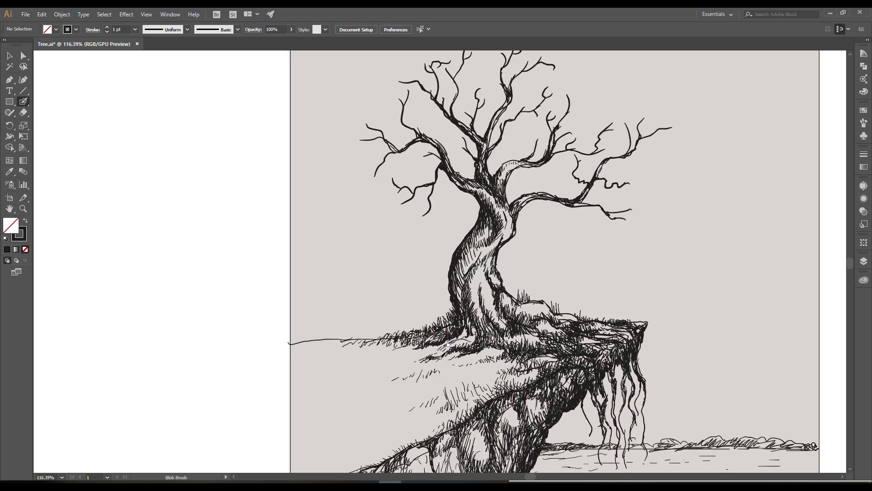
left_click_drag(480, 323, 481, 341)
left_click_drag(509, 334, 508, 346)
scroll(528, 348, "down", 3)
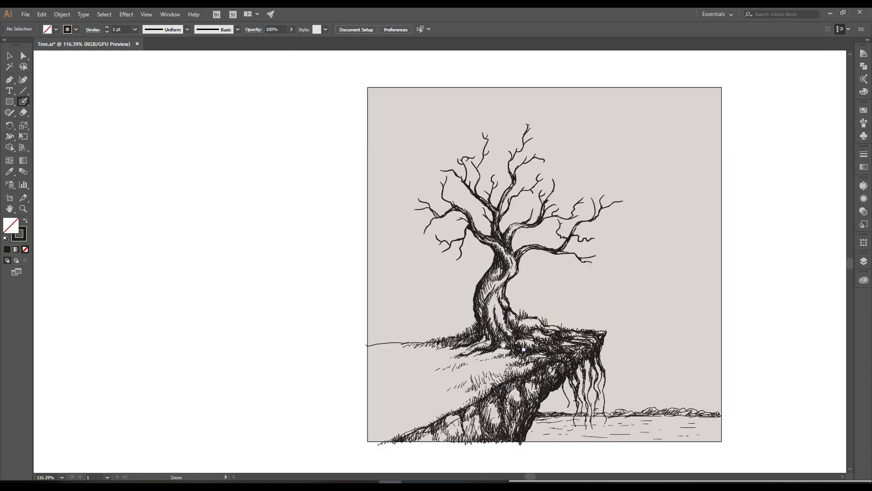
- Extend the ground line past the artboard's left edge and add grass along it towards the trunk
scroll(528, 332, "up", 2)
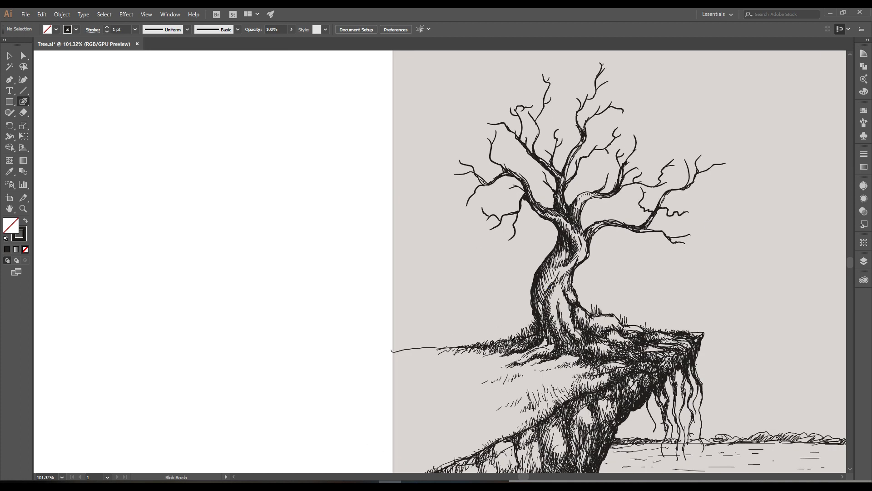
scroll(527, 341, "down", 2)
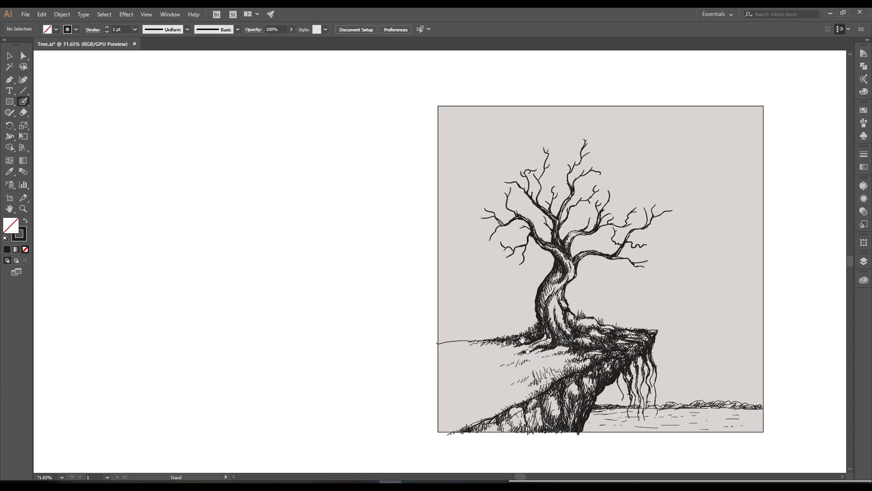
scroll(528, 351, "up", 1)
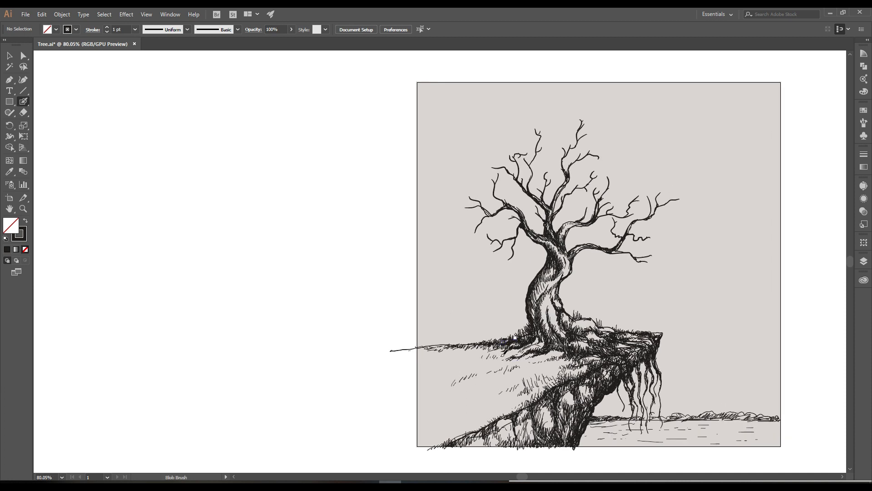
- Fill the open slope and the cliff's upper edge with more scattered grass strokes
mouse_move(527, 378)
left_mouse_down()
mouse_move(545, 391)
mouse_move(595, 348)
mouse_move(519, 301)
mouse_move(430, 310)
mouse_move(522, 313)
left_mouse_up()
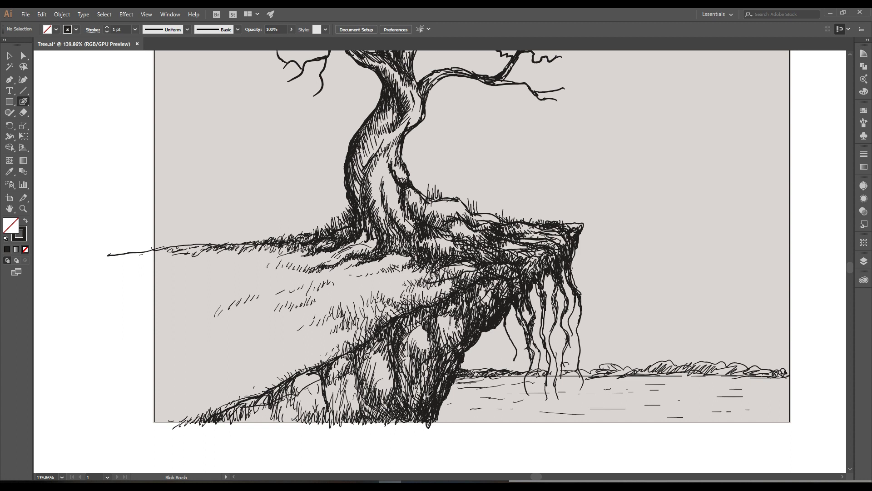
mouse_move(447, 348)
left_mouse_down()
mouse_move(439, 329)
mouse_move(459, 304)
left_mouse_up()
left_click_drag(468, 304, 409, 313)
mouse_move(401, 318)
left_mouse_down()
mouse_move(484, 362)
mouse_move(531, 334)
mouse_move(552, 342)
mouse_move(521, 343)
left_mouse_up()
left_click_drag(522, 342, 623, 363)
left_click_drag(577, 371, 636, 379)
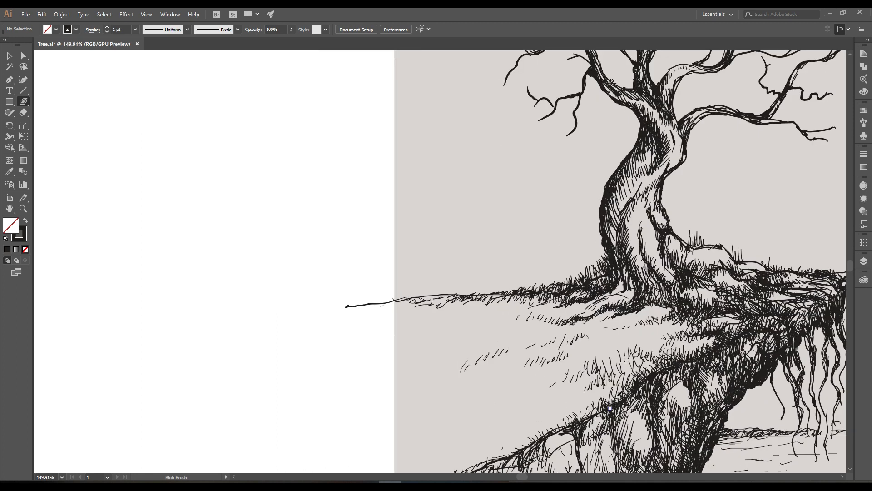
scroll(617, 422, "down", 1)
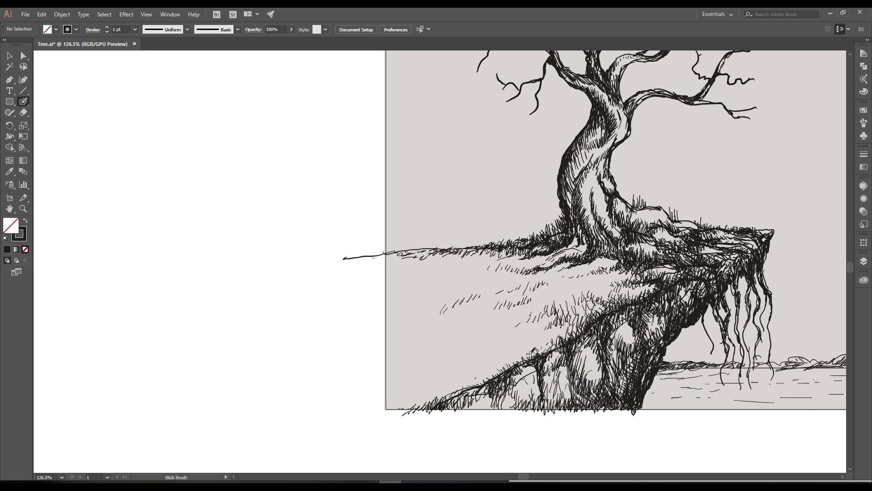
scroll(552, 349, "down", 2)
- Select the whole drawing, shift it slightly left and enlarge it a little beyond the artboard edges
left_click(9, 56)
scroll(304, 283, "down", 2)
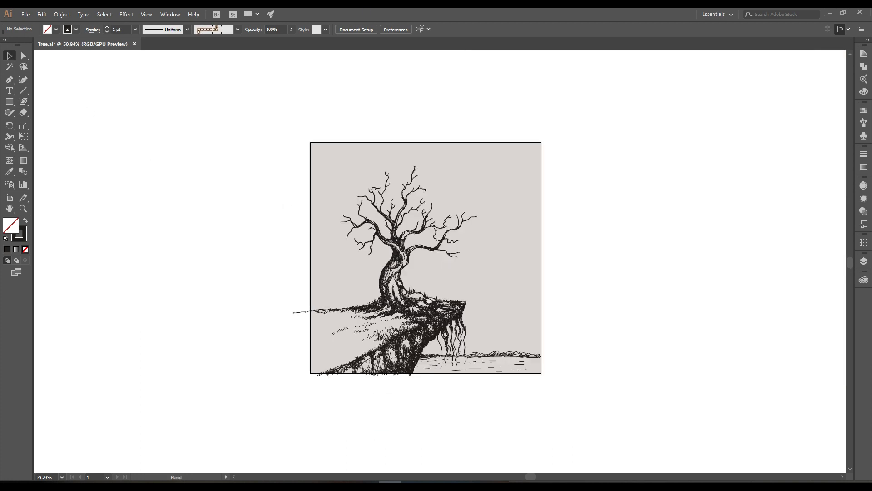
key("ctrl+a")
mouse_move(438, 313)
left_mouse_down()
mouse_move(442, 304)
mouse_move(431, 313)
left_mouse_up()
left_click_drag(534, 166, 544, 158)
scroll(541, 344, "up", 1)
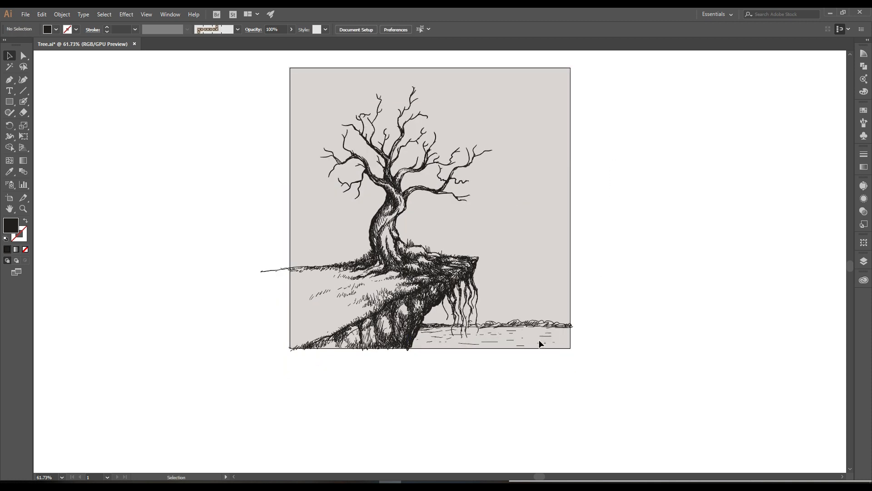